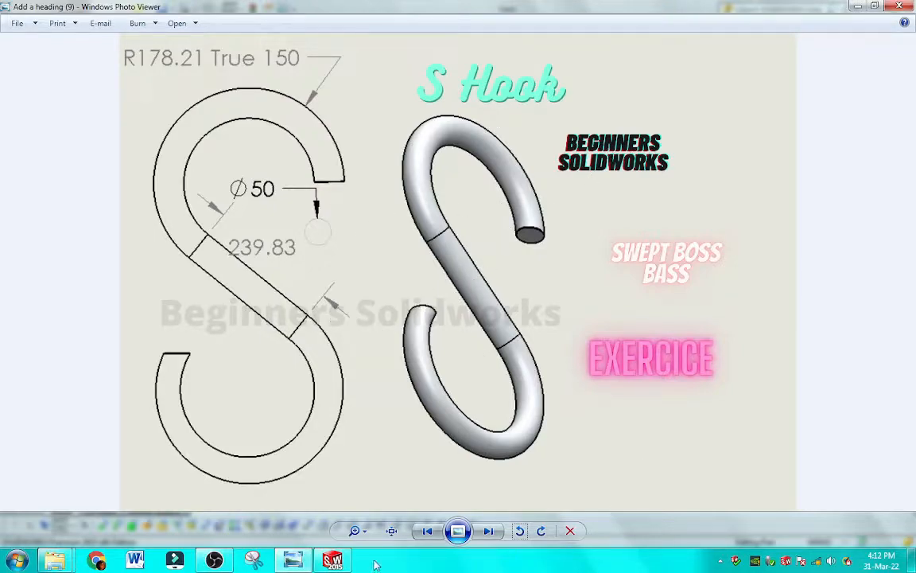
Review the S hook reference drawing in Windows Photo Viewer, then return to the empty part in SOLIDWORKS
left_click(333, 560)
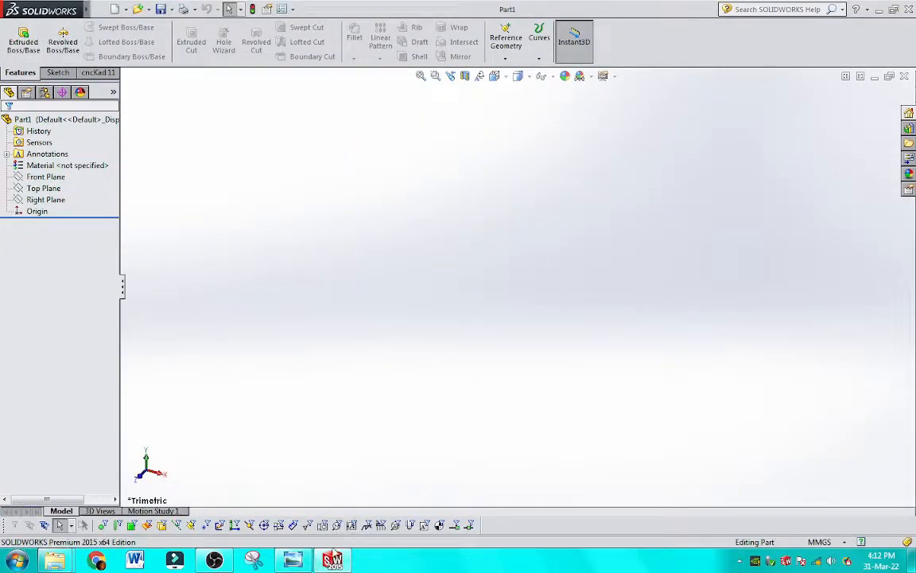
left_click(295, 560)
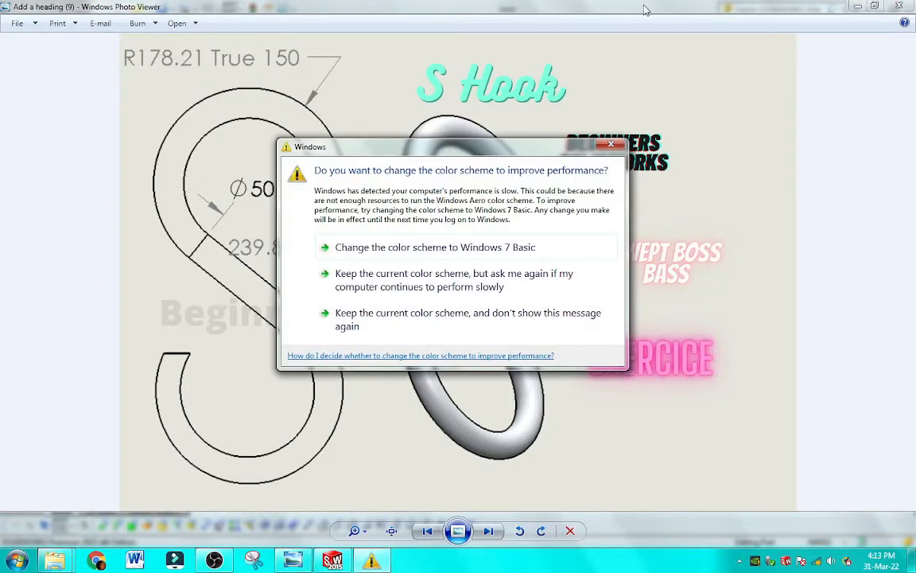
left_click(608, 145)
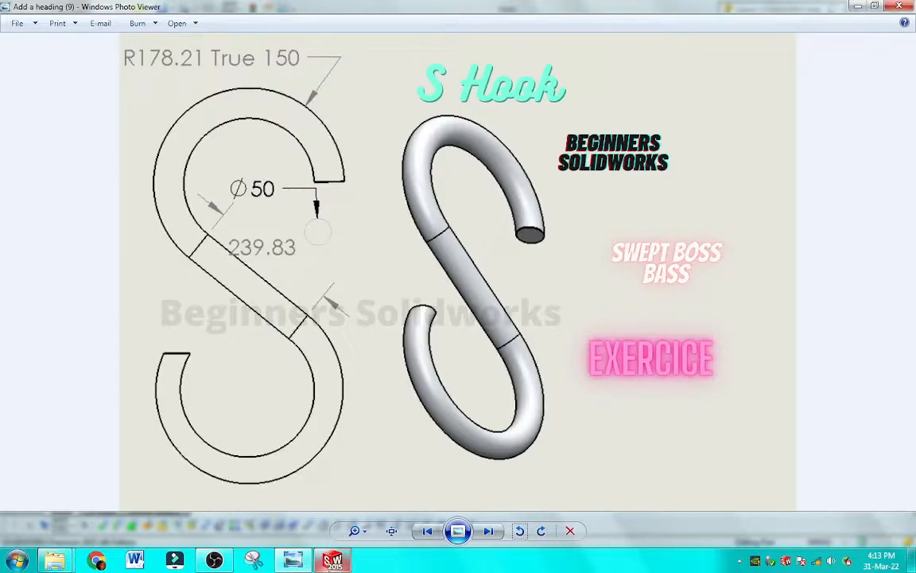
left_click(333, 560)
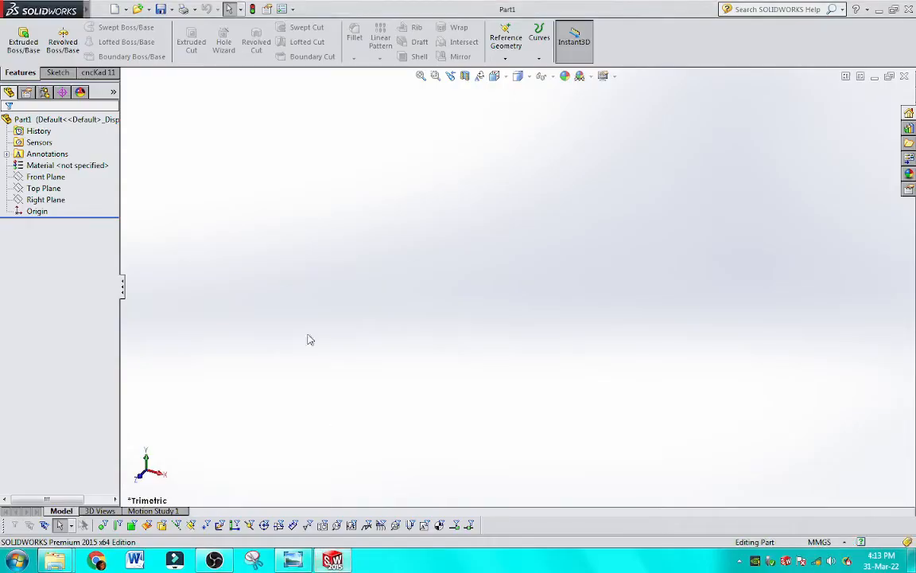
Start a sketch on the Top Plane and draw a circle of about 29 mm radius centred on the origin
left_click(44, 187)
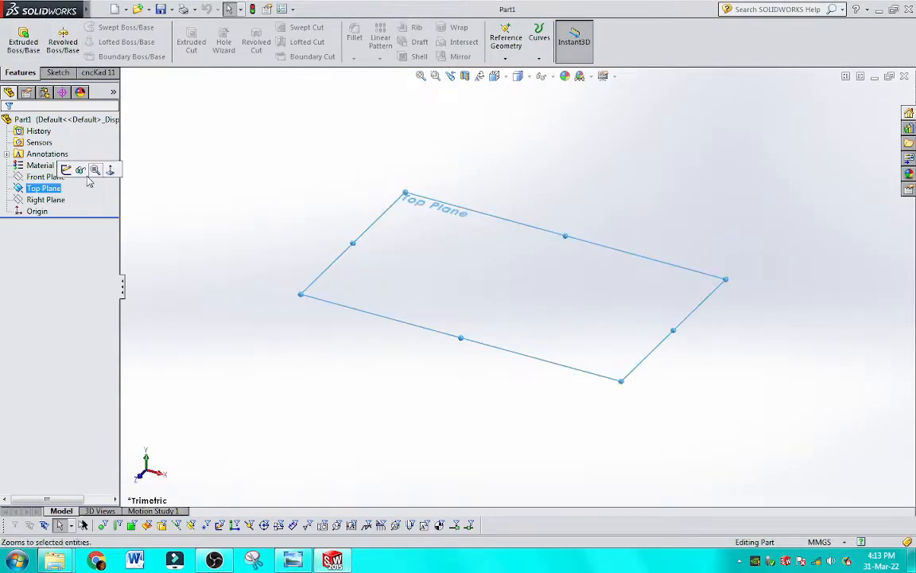
left_click(66, 169)
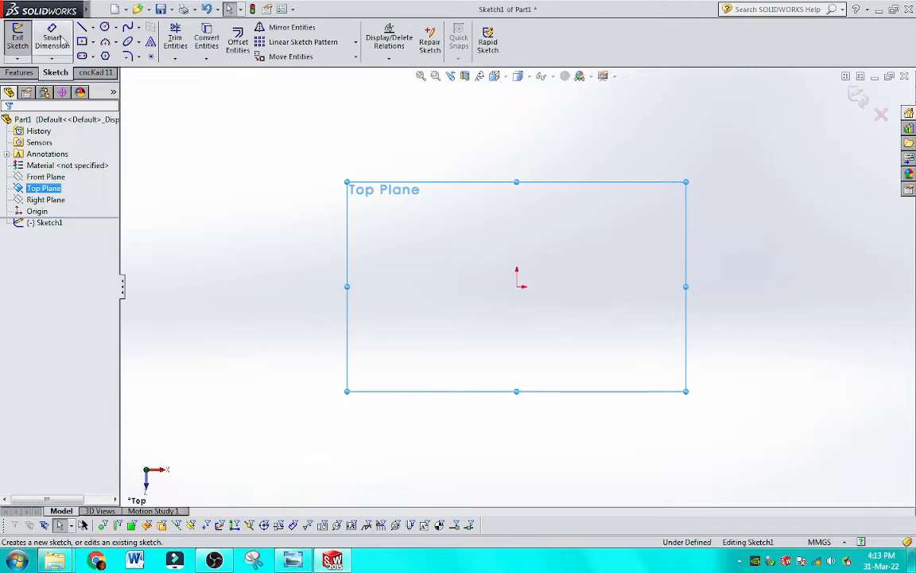
left_click(105, 28)
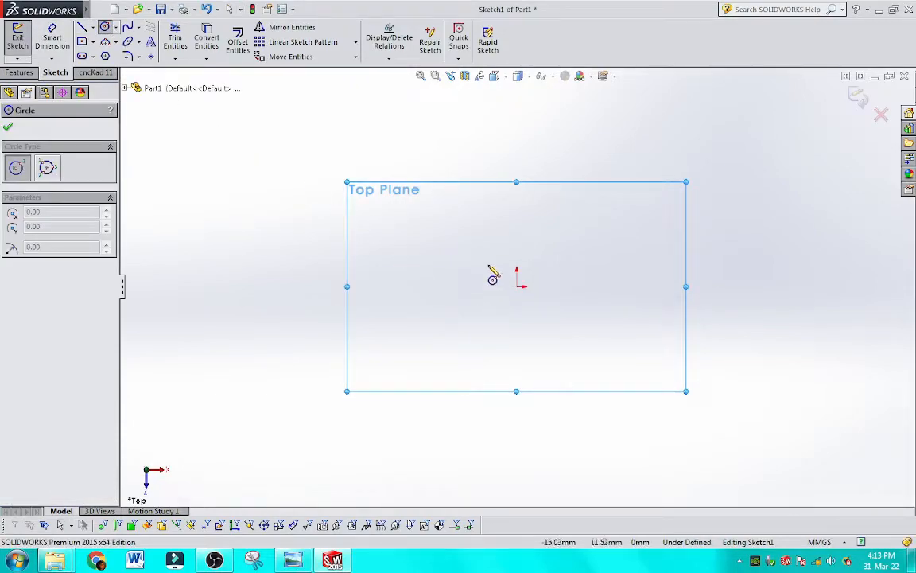
left_click(517, 286)
left_click(535, 233)
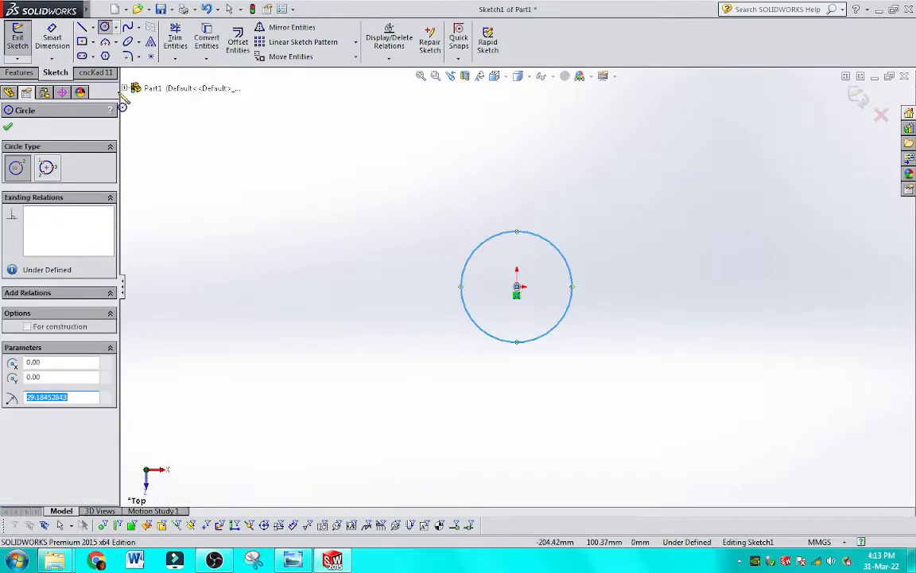
Dimension the circle's diameter to 50 mm and close the sketch
left_click(35, 49)
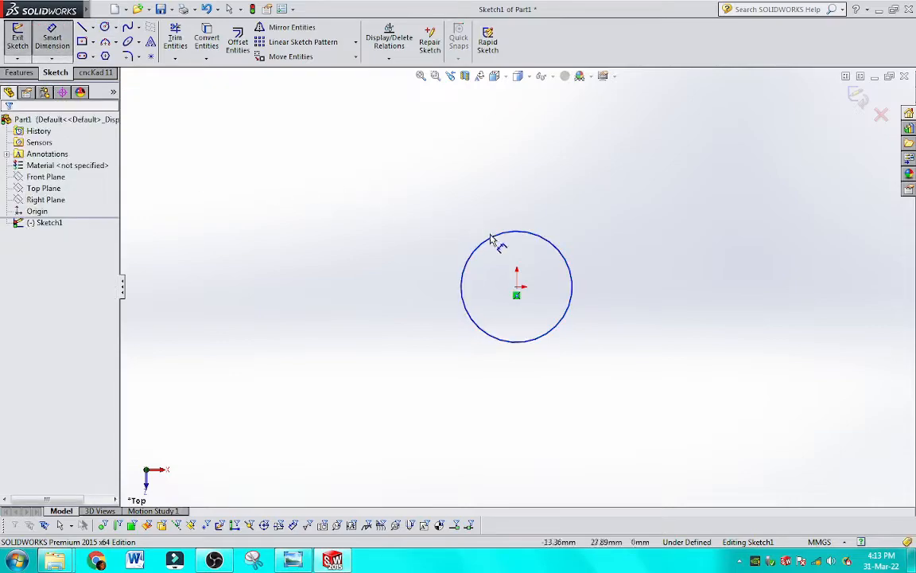
left_click(483, 210)
left_click(506, 179)
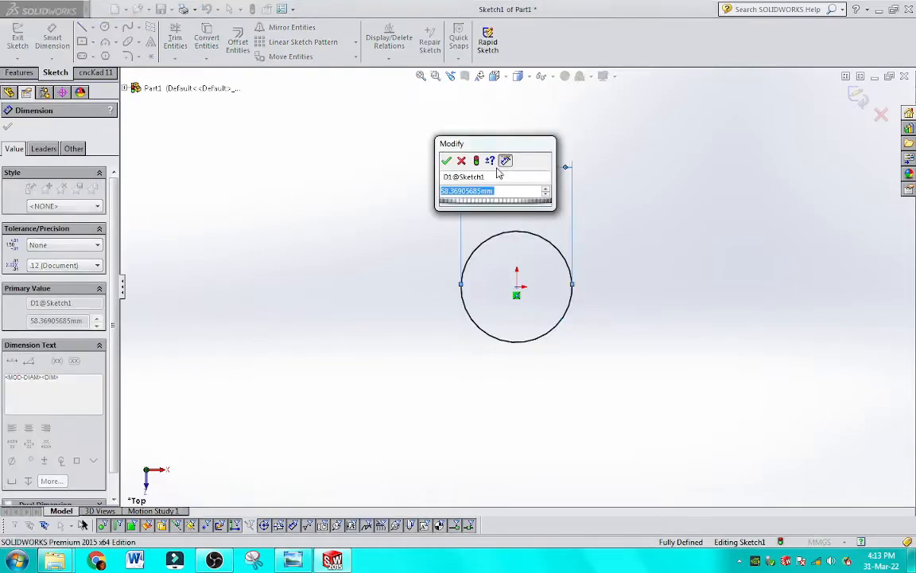
type("50")
key("Return")
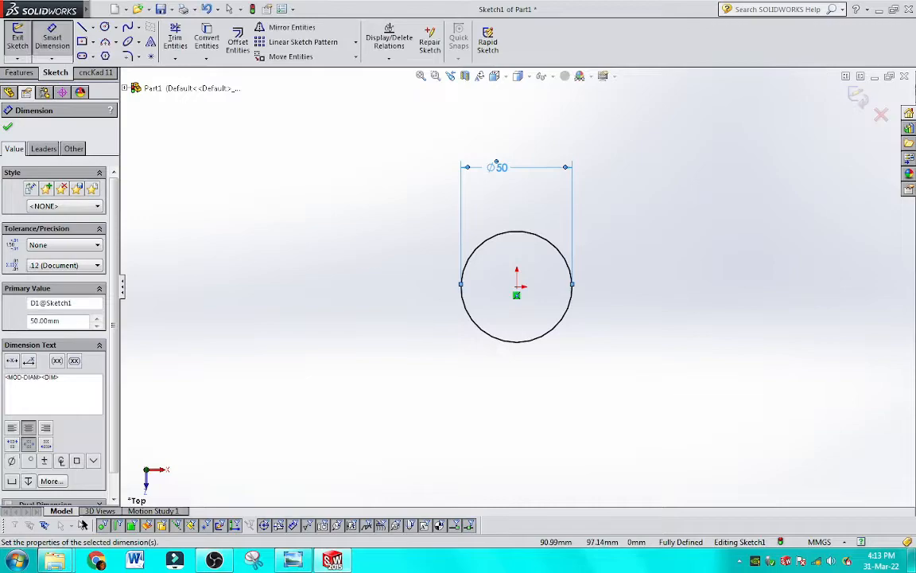
left_click(859, 95)
left_click(857, 94)
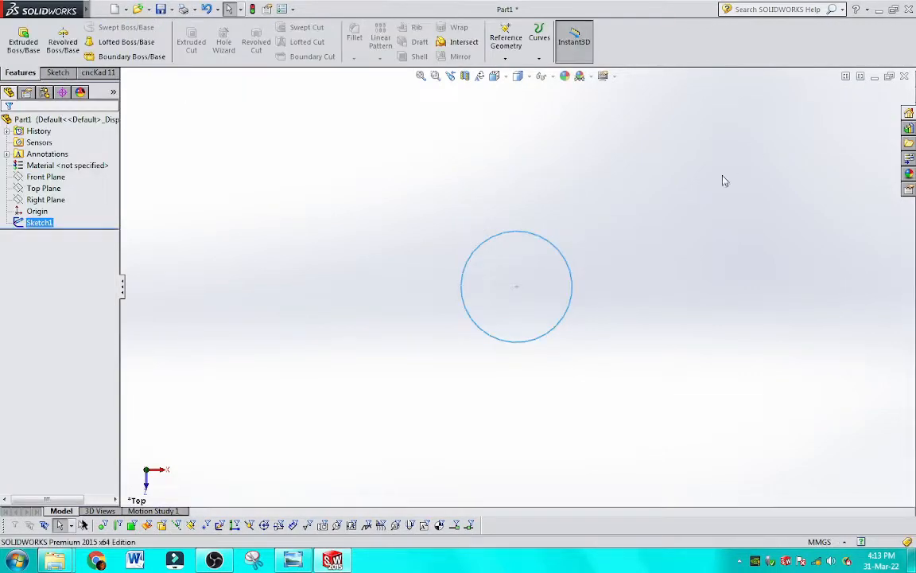
Start a new sketch on the Right Plane and orient the view normal to it
middle_click_drag(457, 306, 488, 116)
left_click(53, 200)
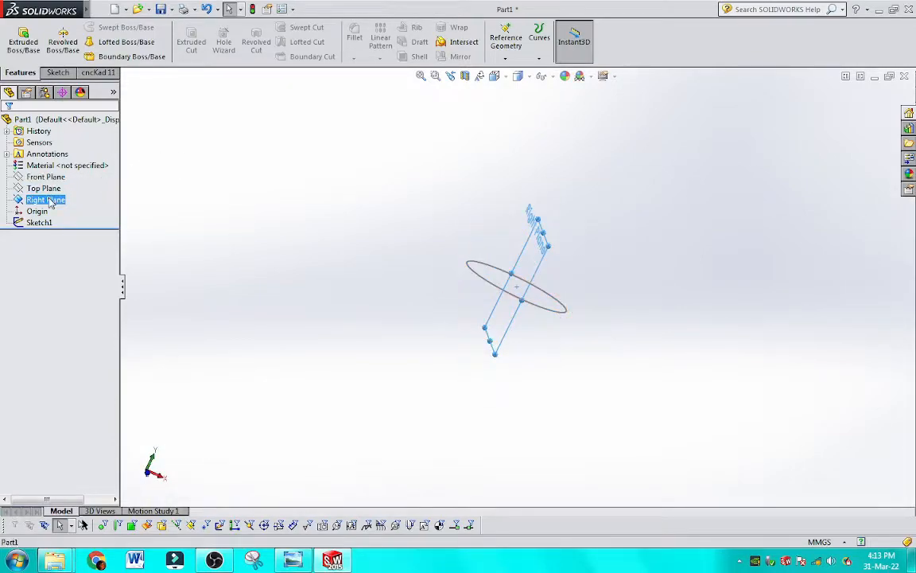
left_click(48, 177)
left_click(64, 181)
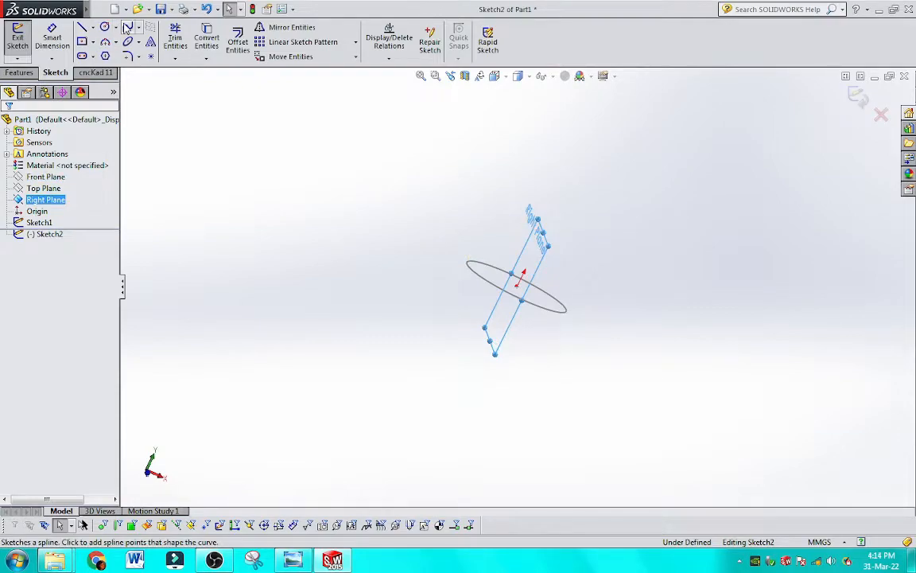
key("ctrl+8")
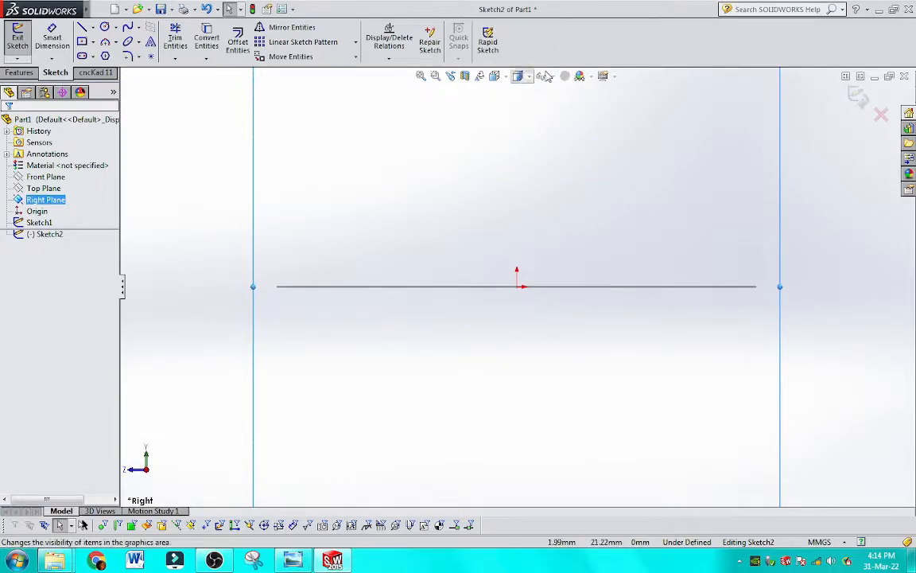
View the Right Plane sketch in isometric orientation and return to the view normal to the plane
left_click(496, 77)
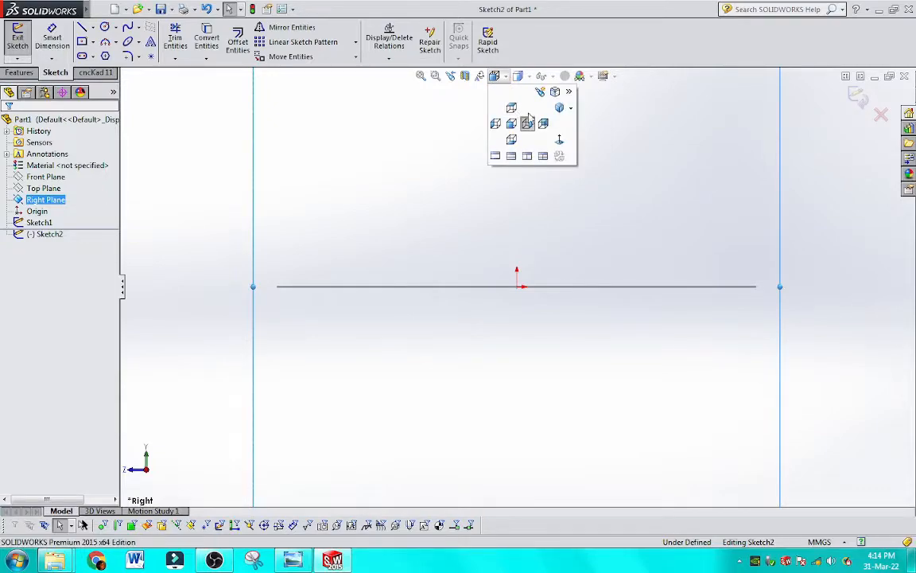
left_click(571, 108)
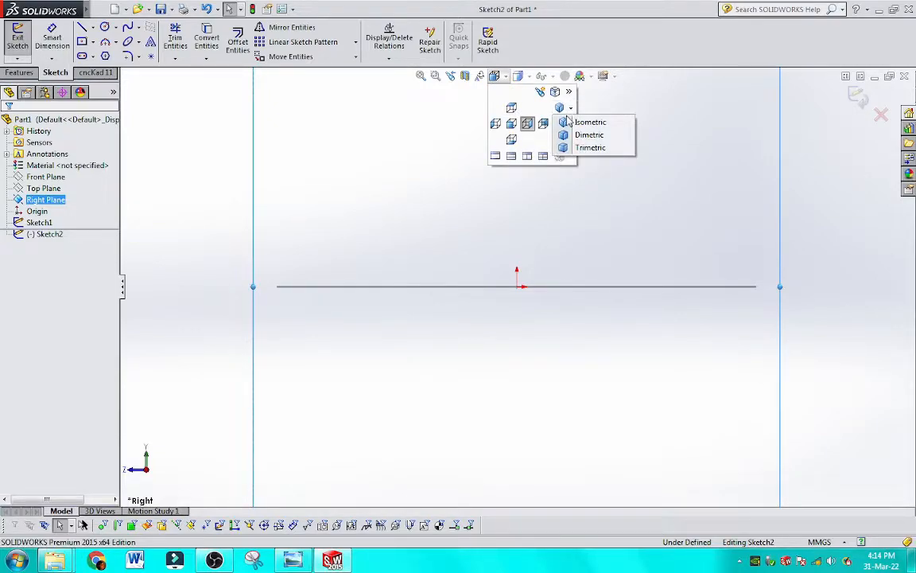
left_click(564, 122)
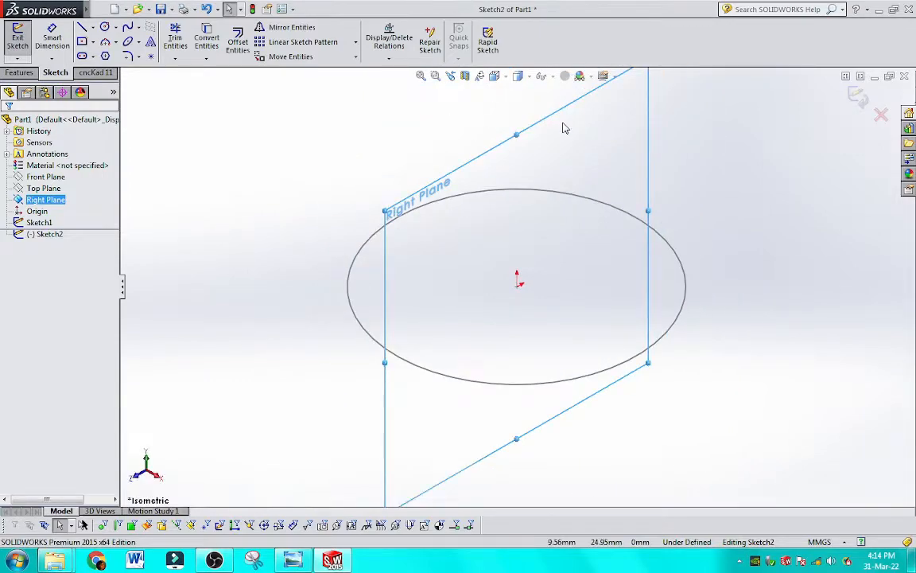
left_click(500, 76)
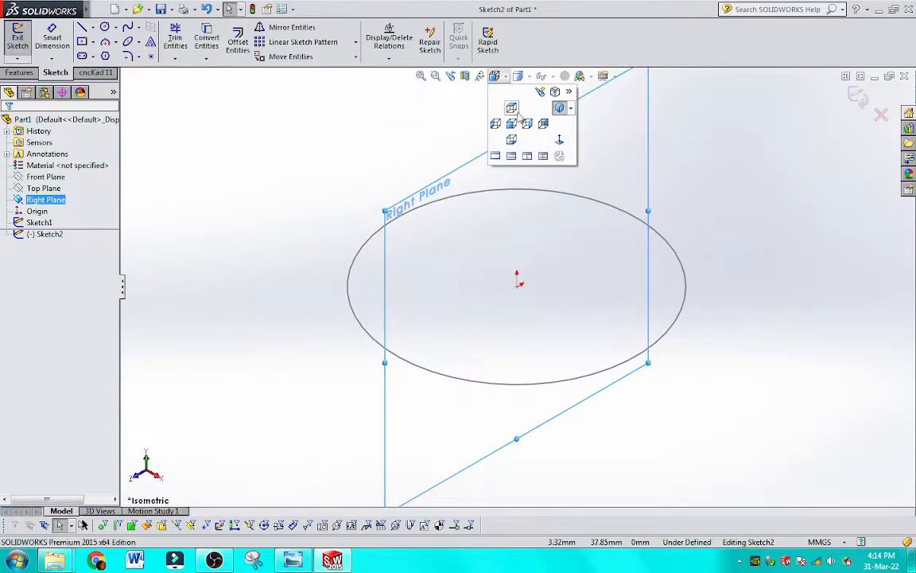
left_click(560, 138)
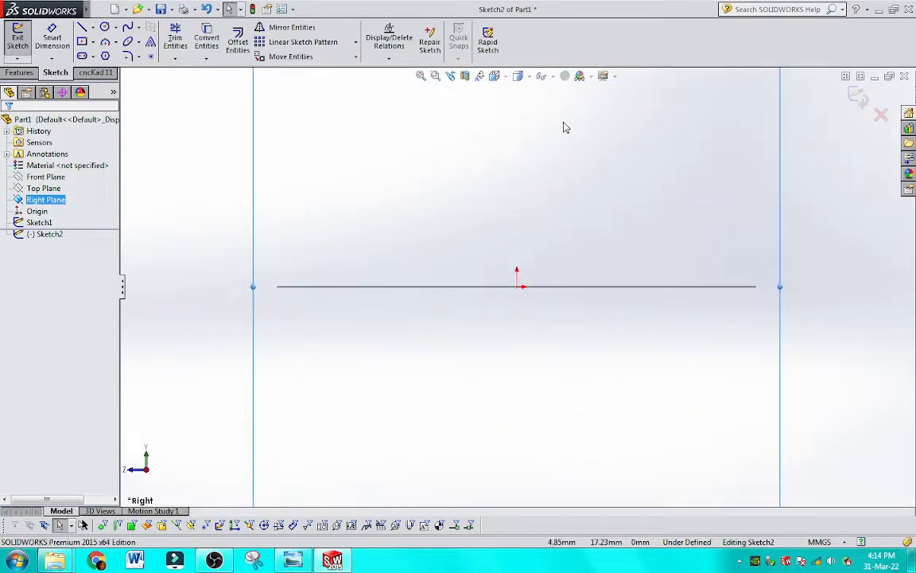
key("ctrl+7")
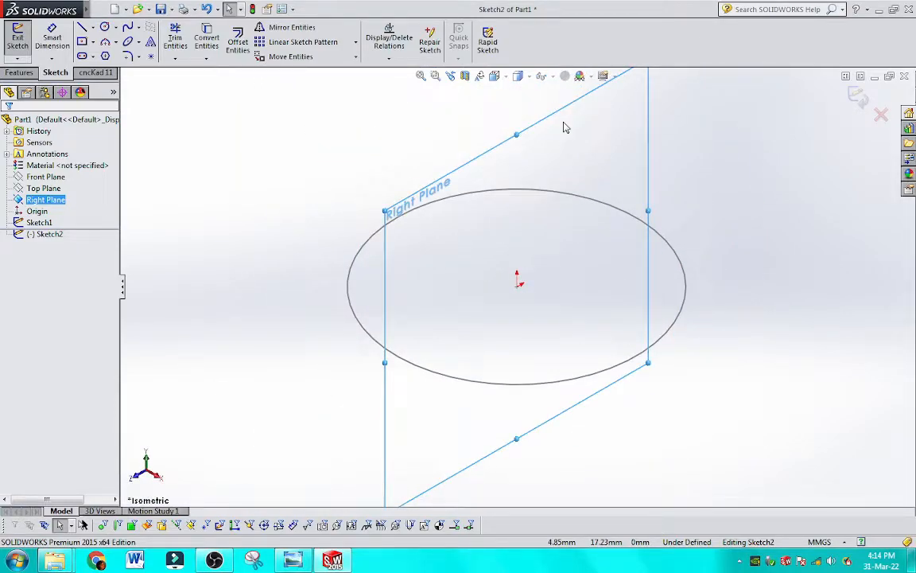
key("ctrl+8")
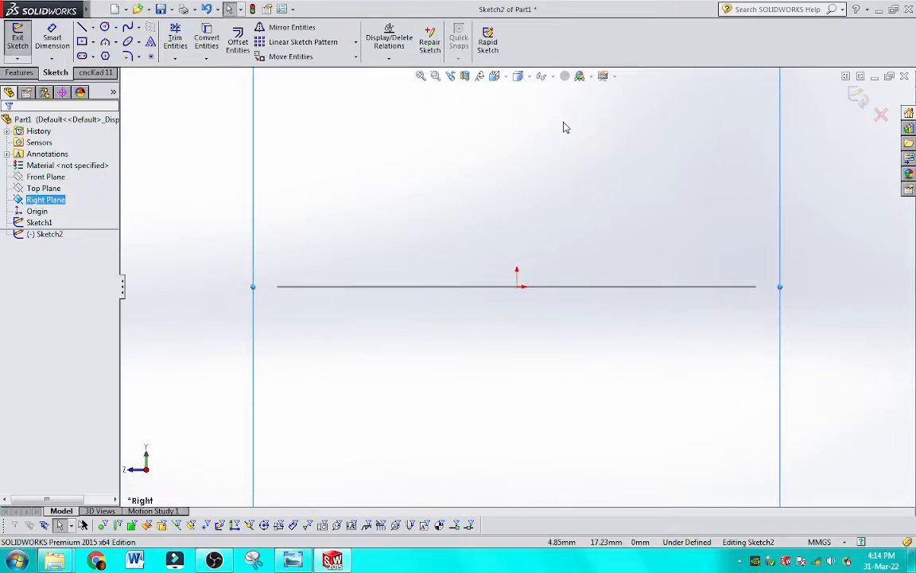
scroll(595, 147, "up", 2)
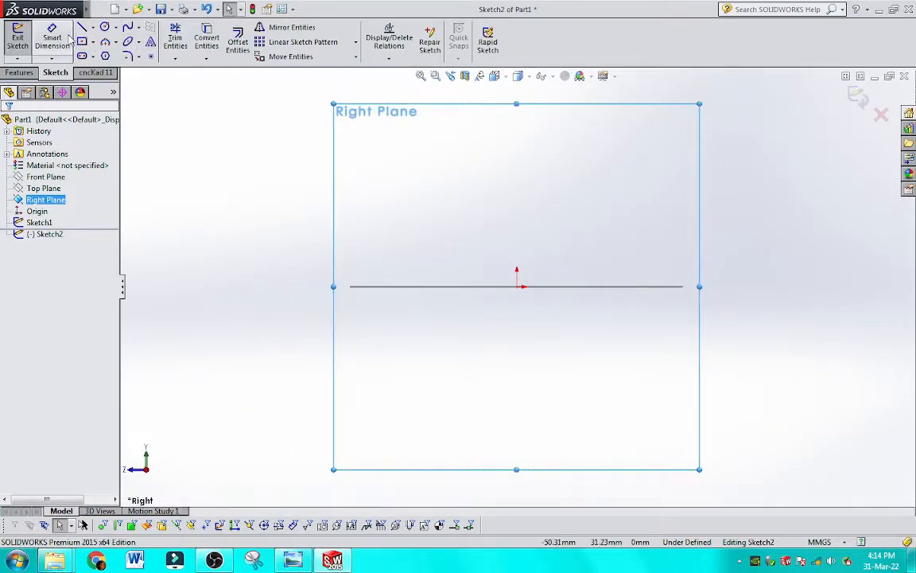
scroll(400, 262, "up", 5)
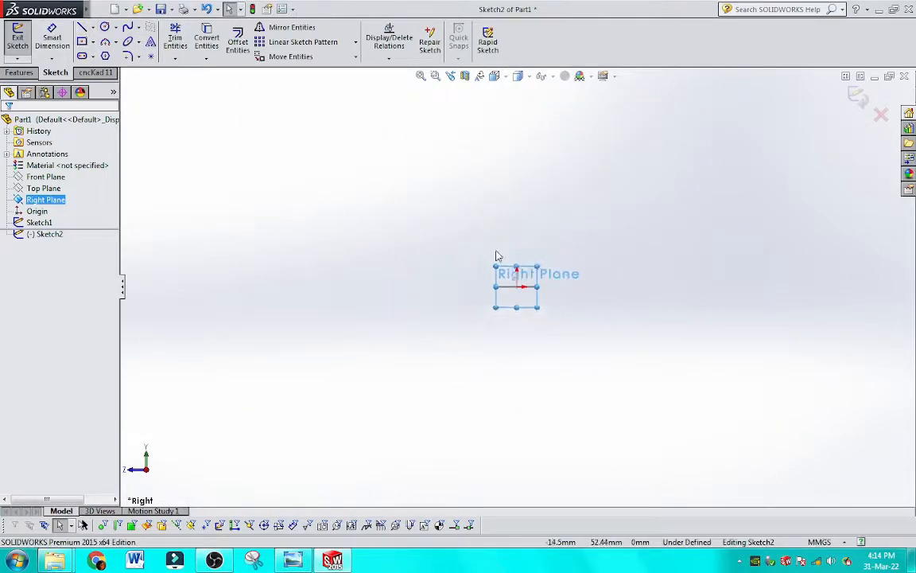
mouse_move(631, 196)
middle_mouse_down()
mouse_move(578, 268)
mouse_move(605, 211)
mouse_move(656, 171)
middle_mouse_up()
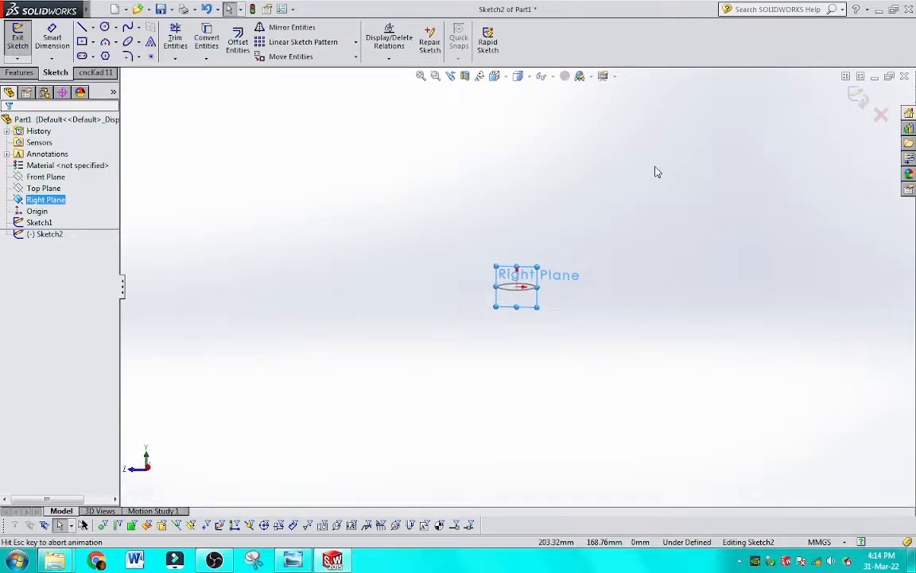
key("ctrl+8")
left_click(656, 172)
scroll(630, 240, "up", 6)
scroll(630, 234, "up", 2)
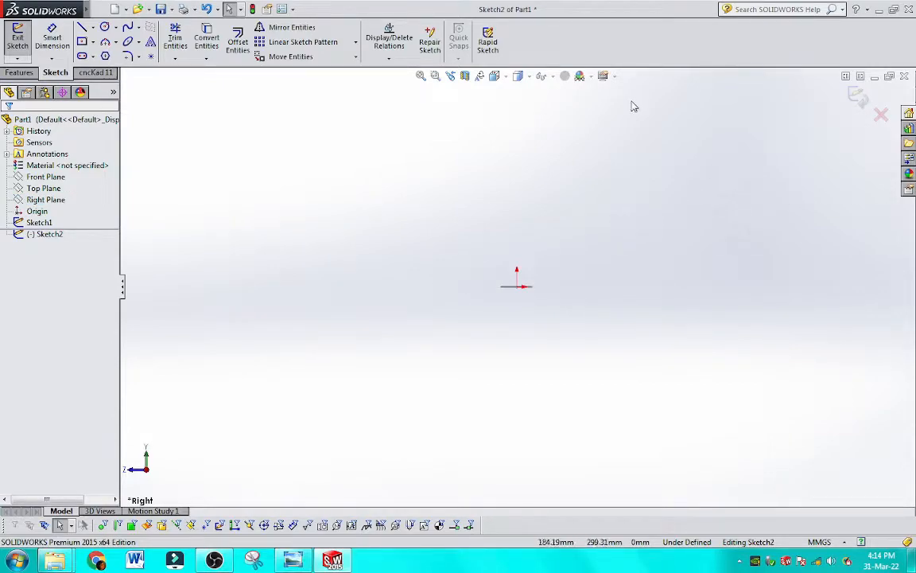
mouse_move(700, 206)
middle_mouse_down("ctrl")
mouse_move(455, 223)
mouse_move(624, 198)
mouse_move(542, 298)
mouse_move(549, 282)
middle_mouse_up("ctrl")
middle_click_drag(556, 231, 546, 258)
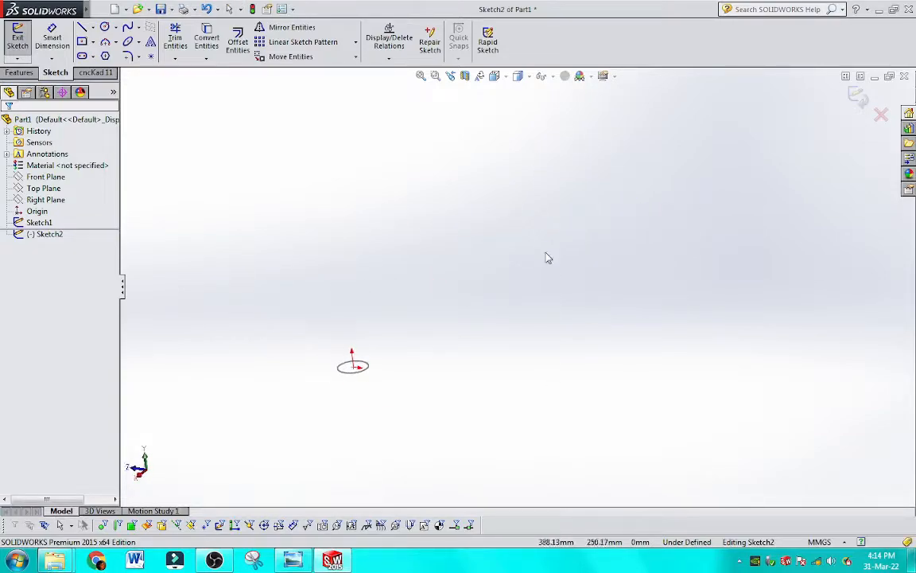
key("ctrl+4")
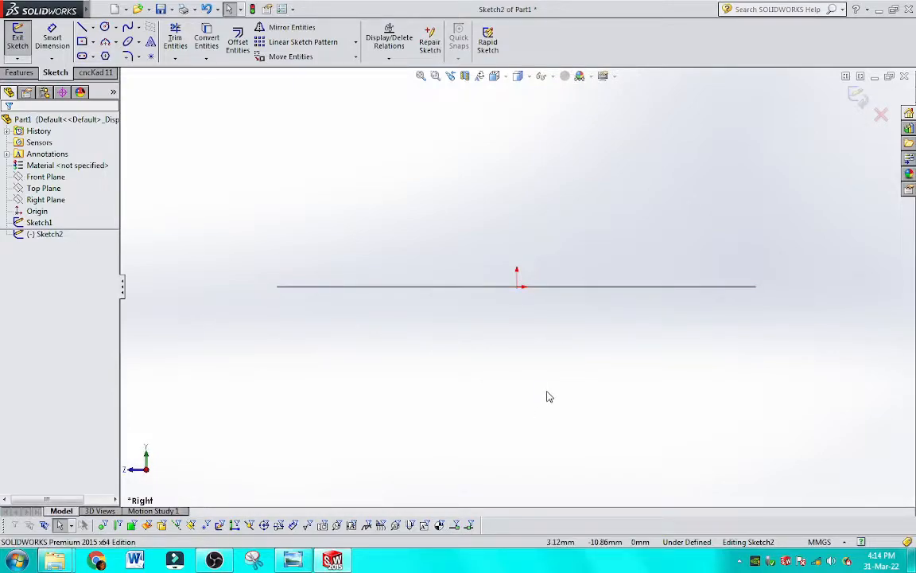
mouse_move(547, 393)
middle_mouse_down("shift")
mouse_move(626, 94)
mouse_move(570, 248)
mouse_move(527, 522)
mouse_move(500, 572)
middle_mouse_up("shift")
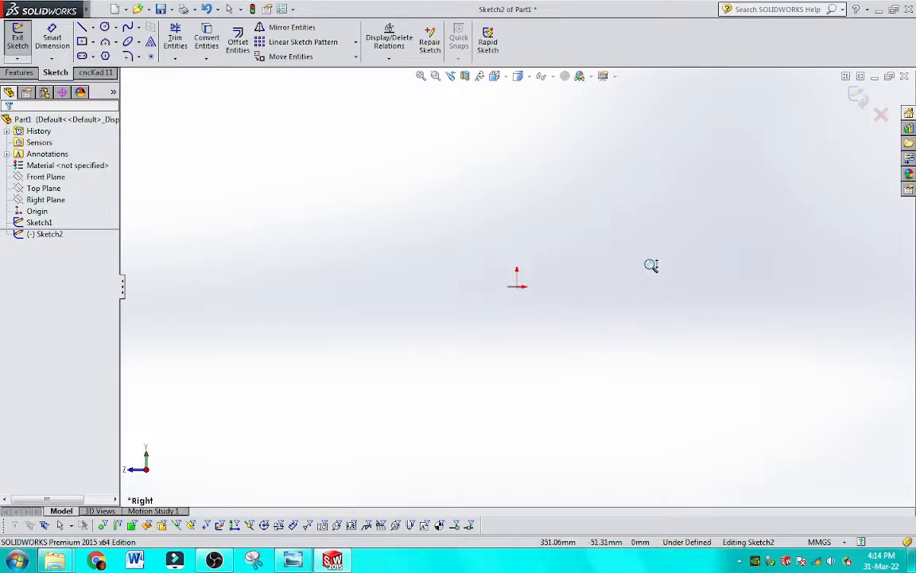
mouse_move(669, 317)
middle_mouse_down("ctrl")
mouse_move(665, 297)
mouse_move(525, 404)
mouse_move(501, 407)
middle_mouse_up("ctrl")
mouse_move(74, 7)
scroll(620, 350, "down", 3)
scroll(605, 339, "up", 4)
middle_click_drag(603, 336, 607, 213, "ctrl")
scroll(396, 250, "up", 4)
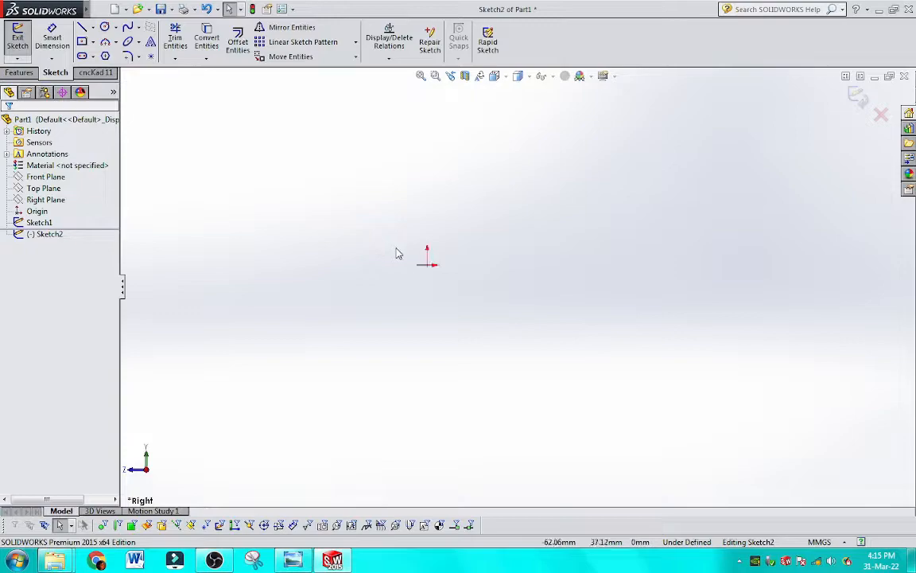
scroll(472, 275, "up", 6)
scroll(472, 280, "down", 3)
scroll(699, 286, "down", 4)
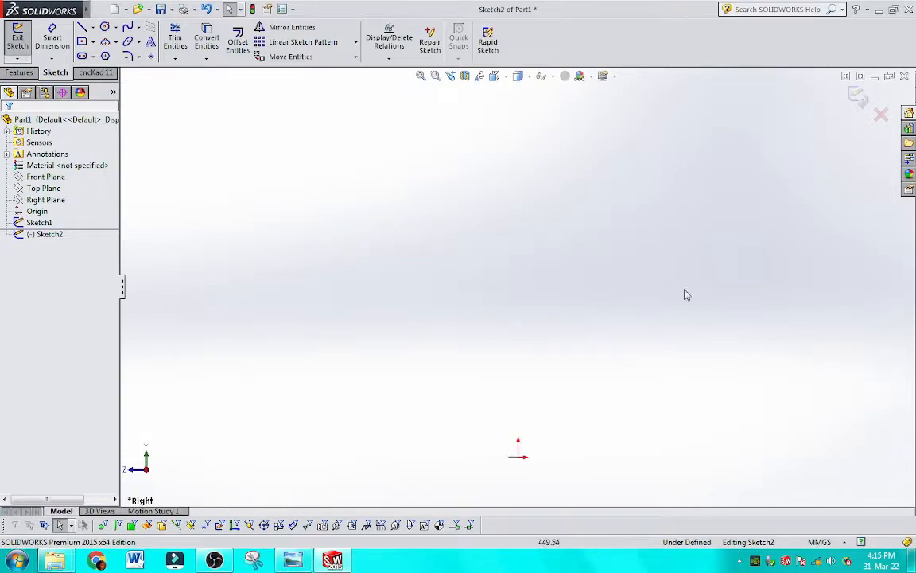
middle_click_drag(675, 415, 652, 382)
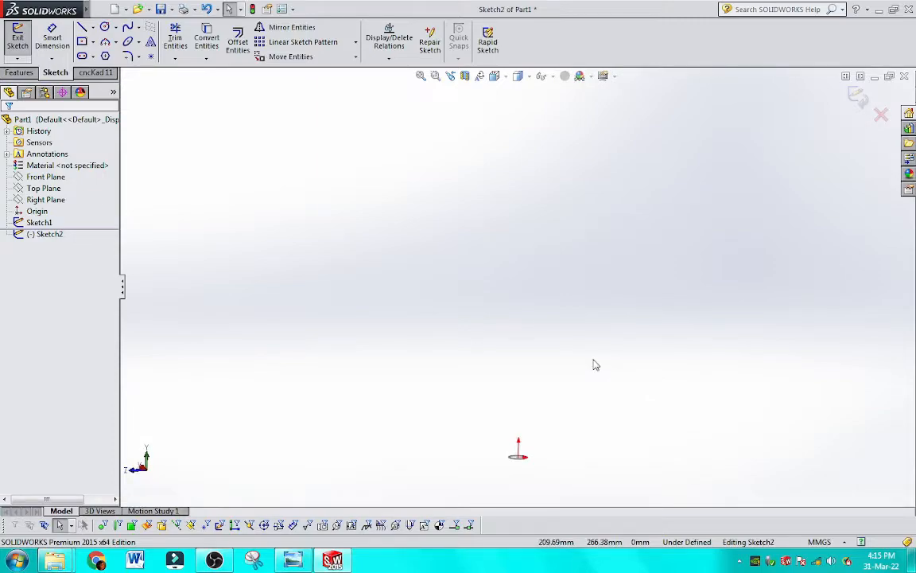
key("ctrl+4")
middle_click_drag(595, 366, 546, 354, "ctrl")
scroll(546, 358, "up", 14)
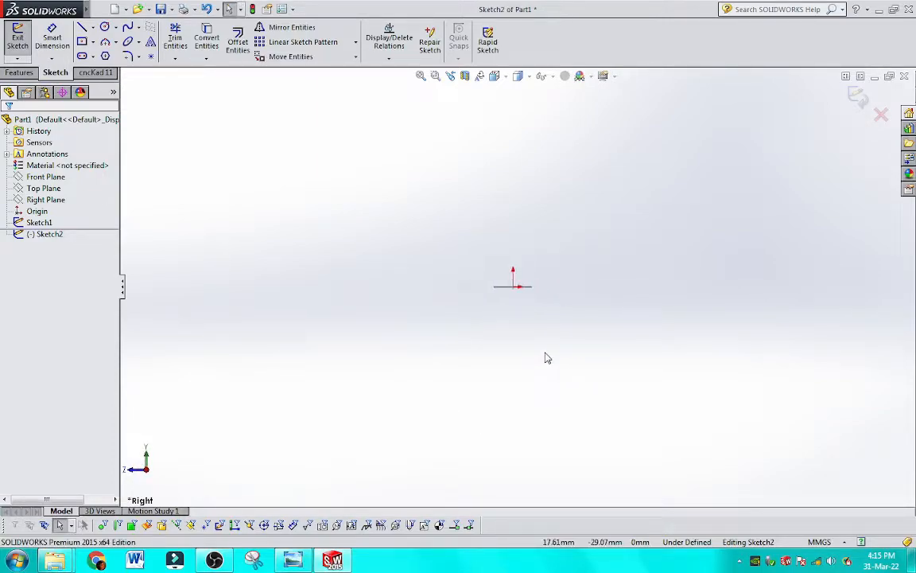
left_click_drag(597, 342, 504, 397)
middle_click_drag(522, 372, 314, 446, "ctrl")
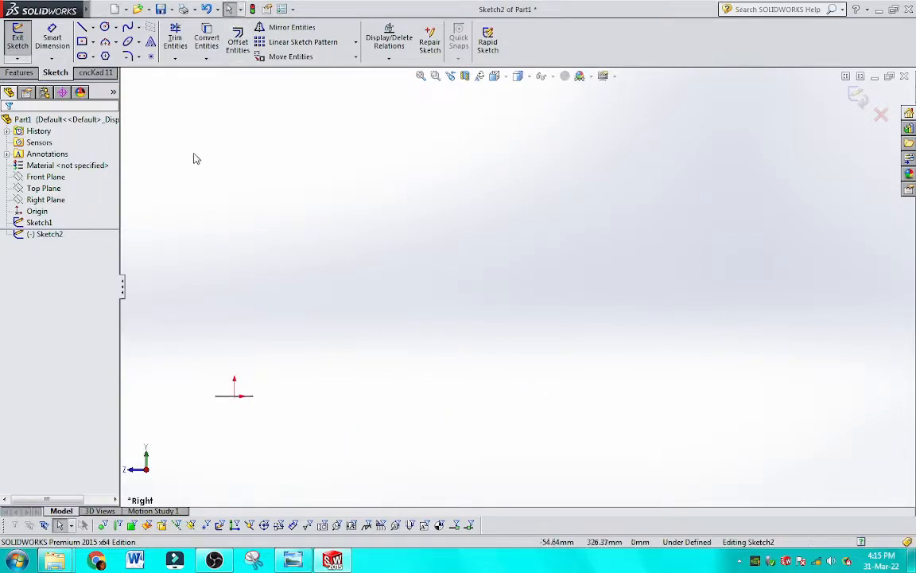
middle_click_drag(500, 317, 499, 236, "ctrl")
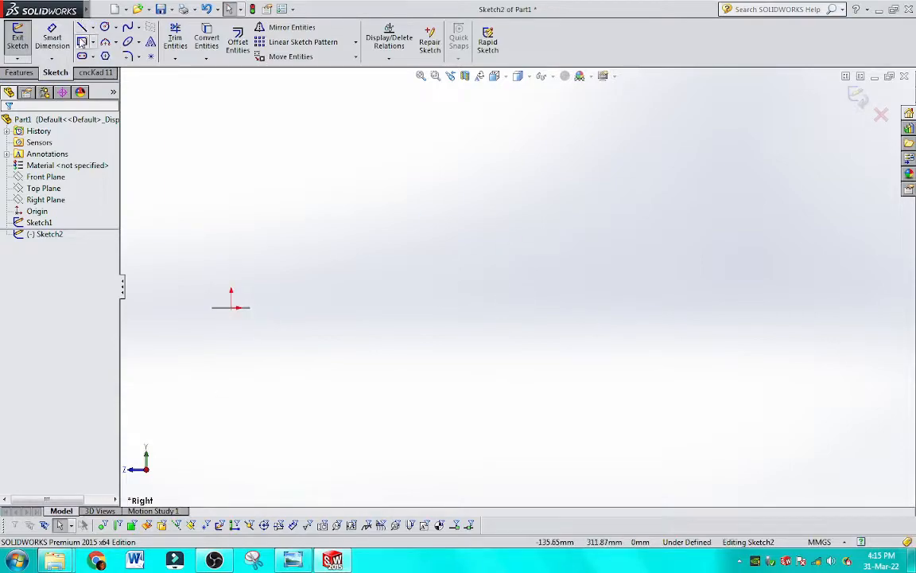
Sketch a vertical line about 20 mm long straight down from the origin
left_click(81, 42)
left_click(11, 126)
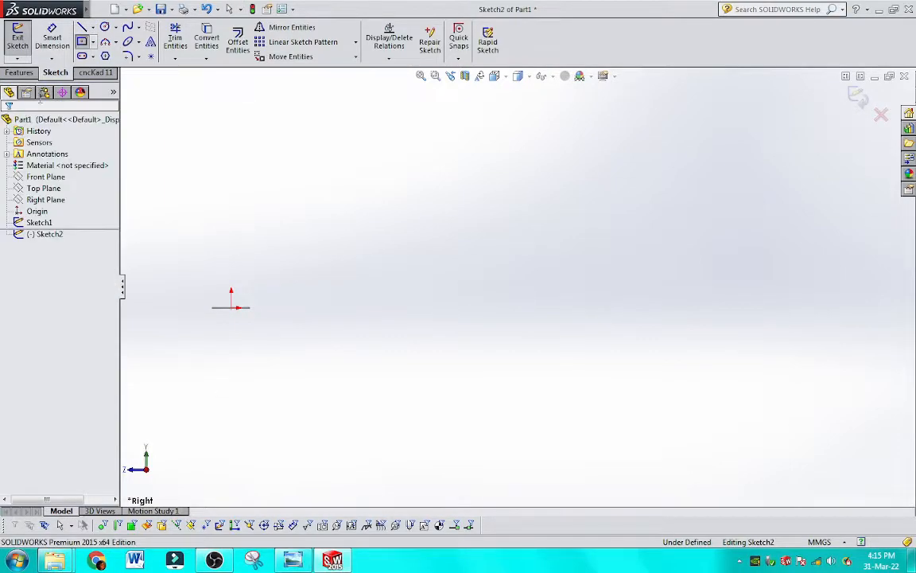
left_click(82, 27)
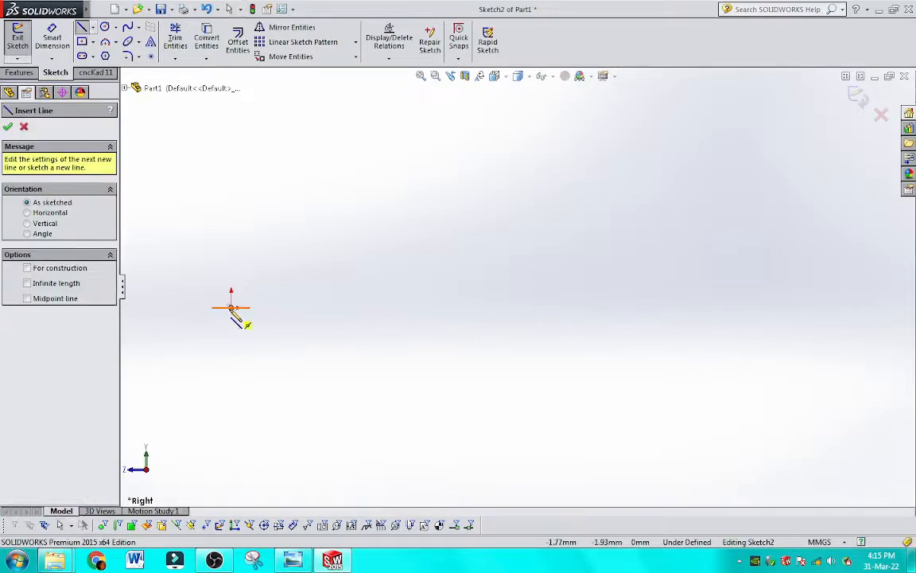
left_click(231, 307)
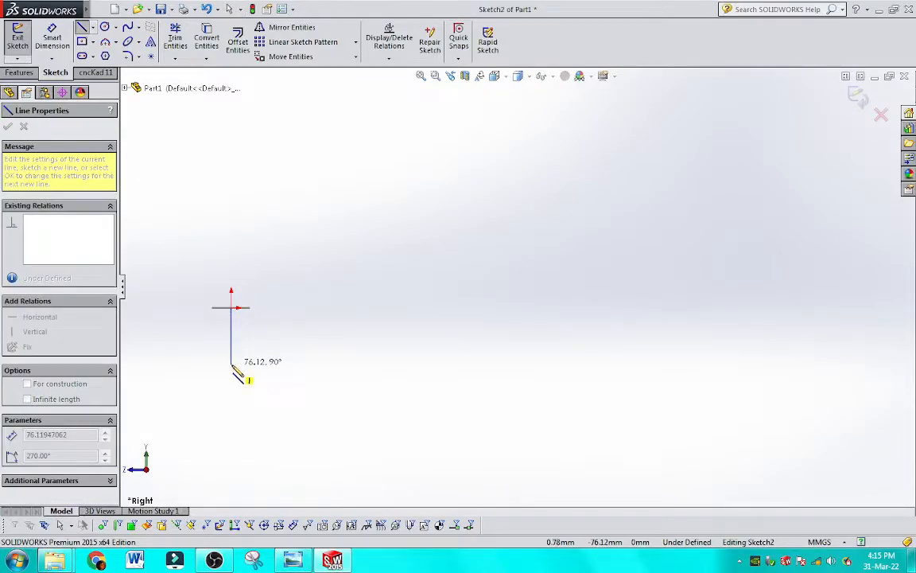
left_click(234, 323)
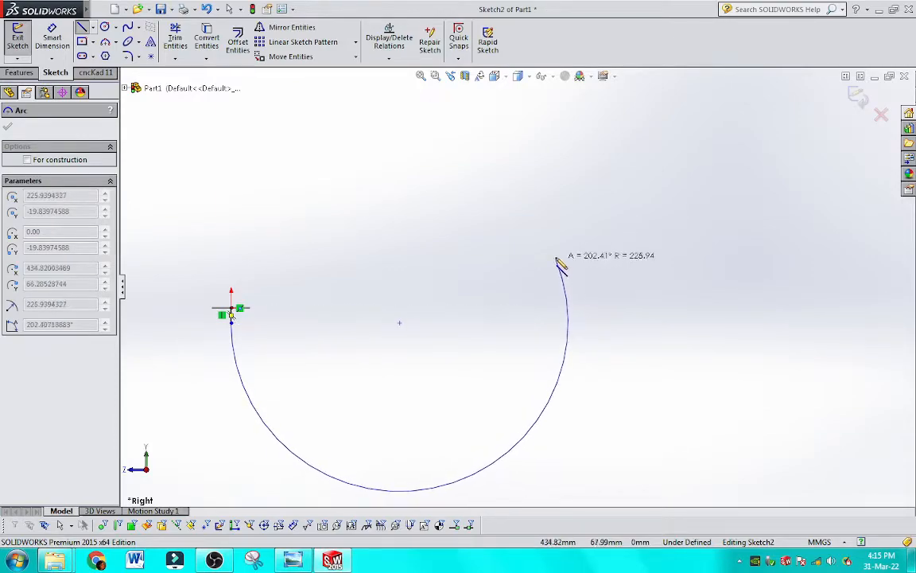
Try continuing the path with a tangent half-circle arc and a slanted line about 343 mm long up toward the upper hook
left_click(555, 323)
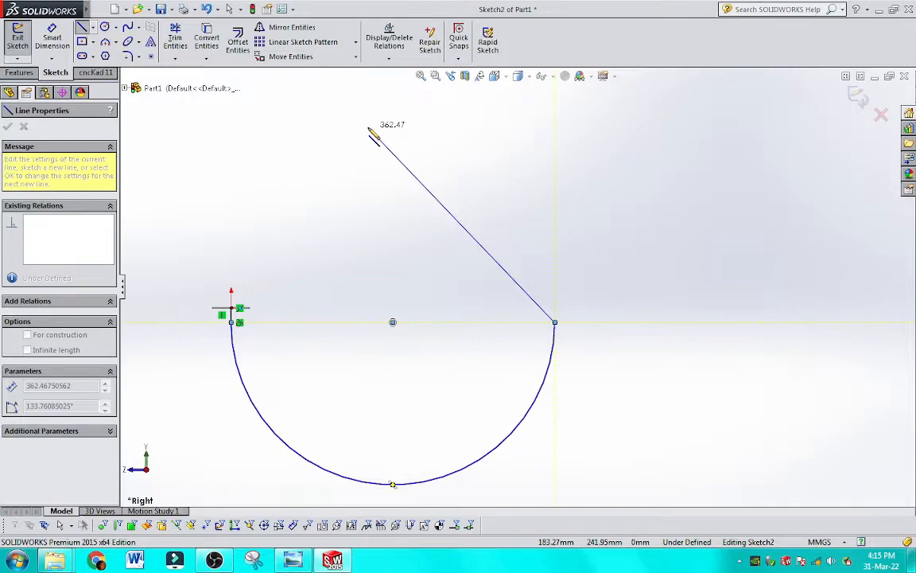
left_click(437, 98)
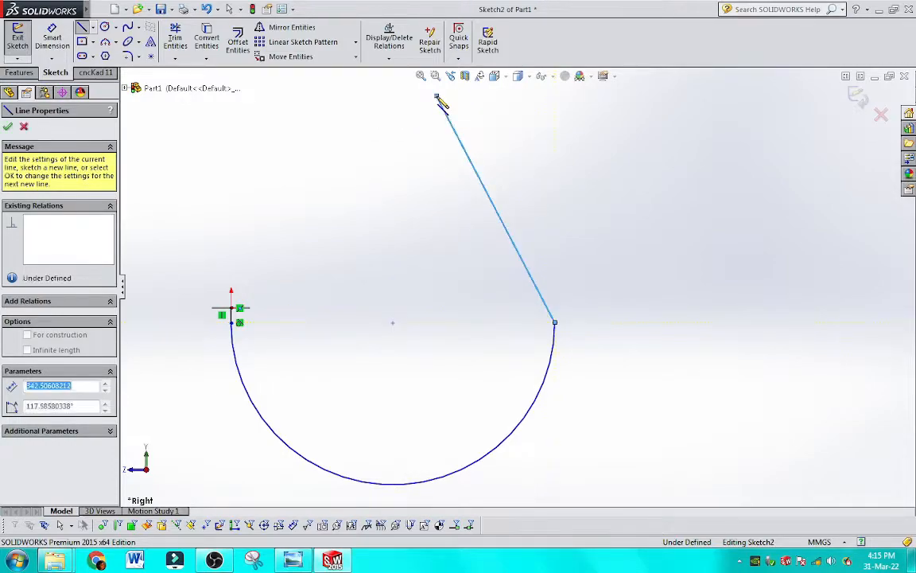
scroll(517, 286, "up", 3)
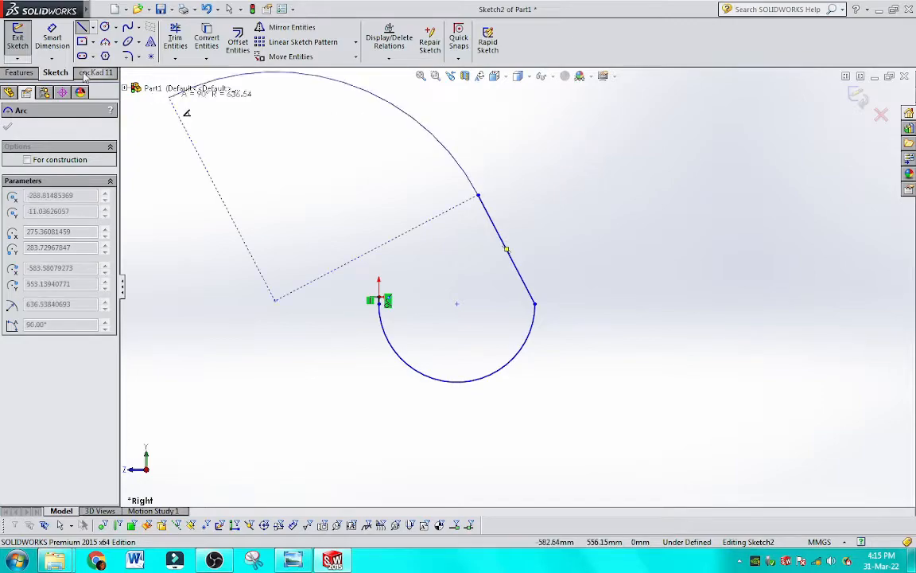
mouse_move(55, 4)
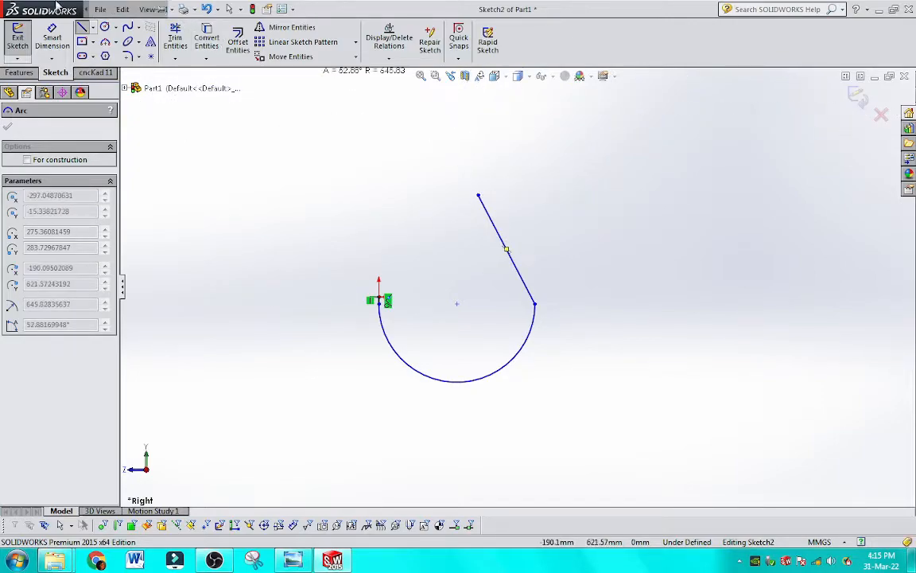
left_click(49, 38)
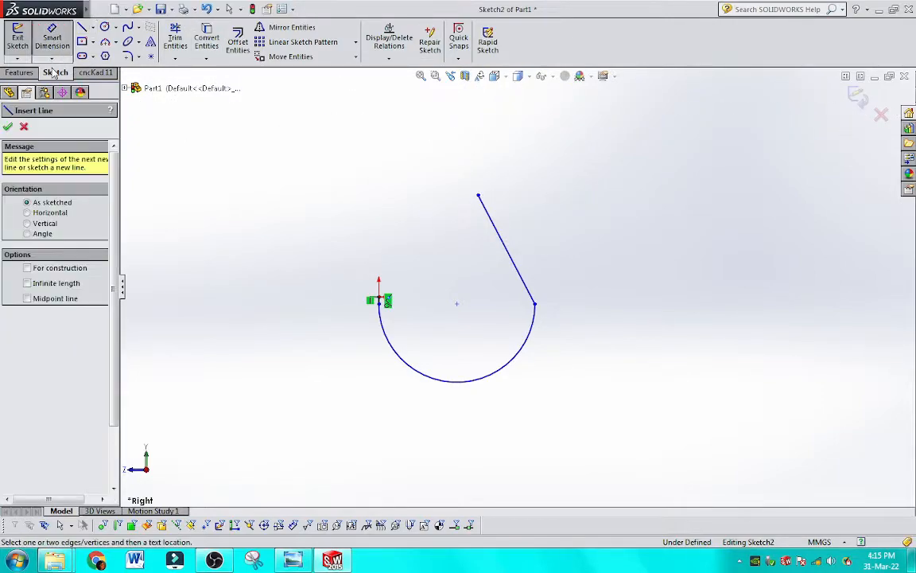
left_click(24, 126)
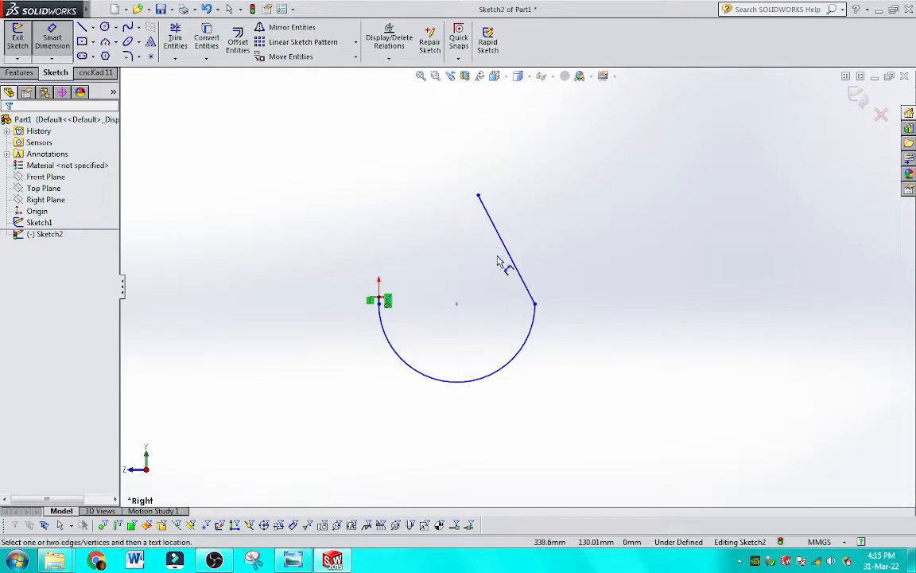
Delete the large lower arc and the slanted line, keeping the short vertical line at the origin
right_click(688, 156)
key("Escape")
right_click(711, 164)
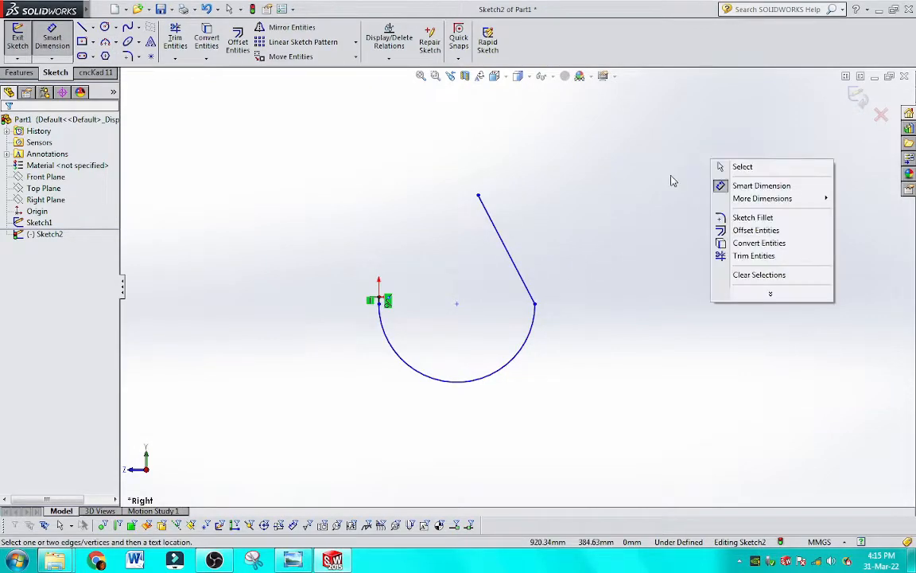
left_click(720, 166)
left_click_drag(699, 144, 451, 423)
key("Delete")
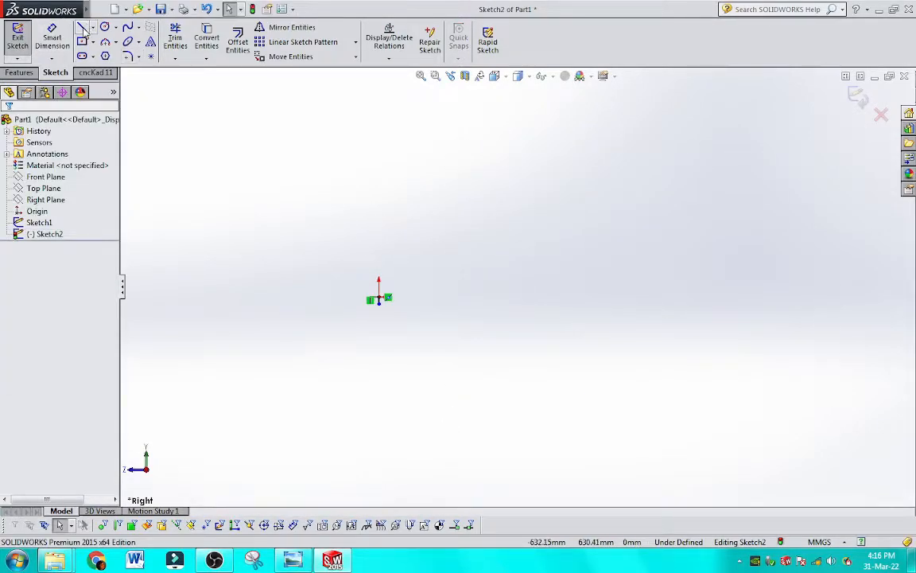
Draw the lower hook arc from the origin, tangent to the short line, with about 75 mm radius and 216° sweep
left_click(84, 30)
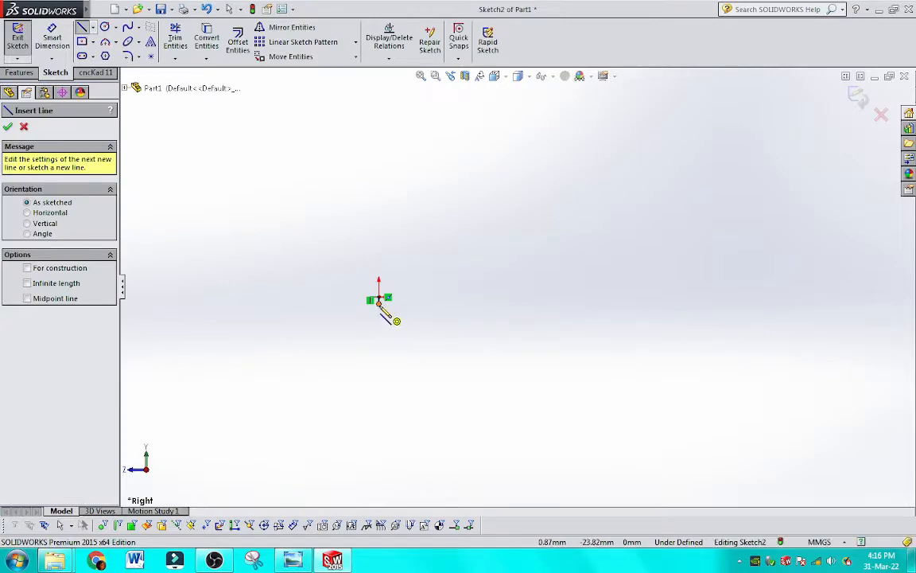
left_click(379, 302)
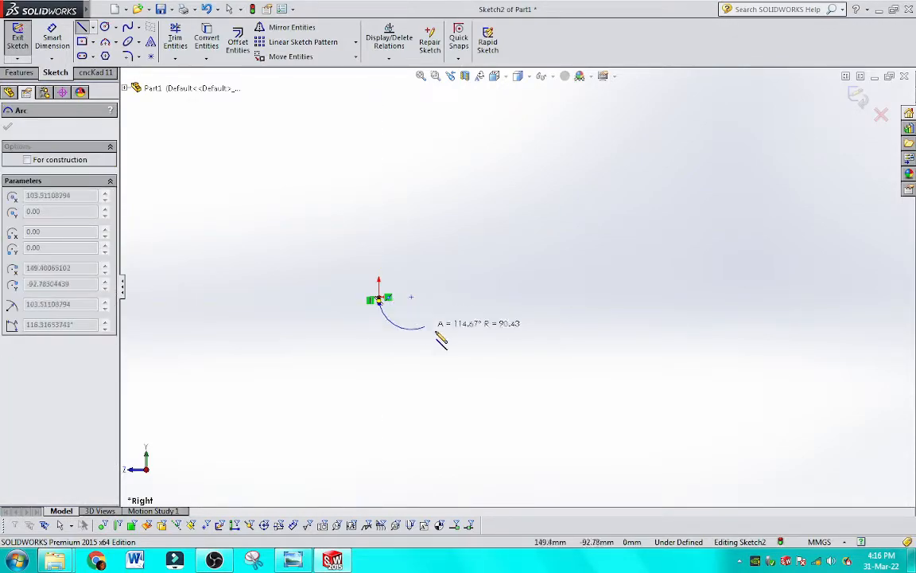
scroll(469, 335, "down", 3)
scroll(413, 302, "down", 5)
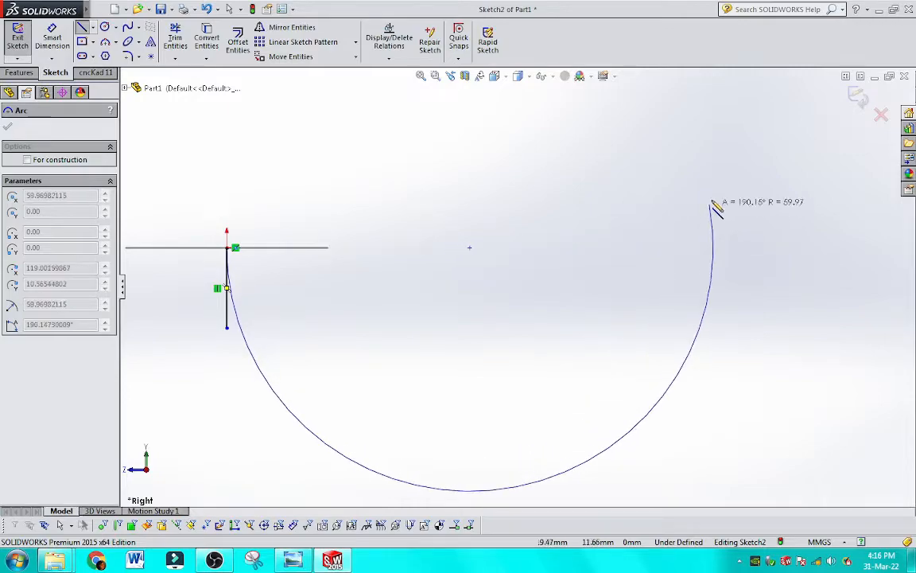
scroll(692, 197, "up", 3)
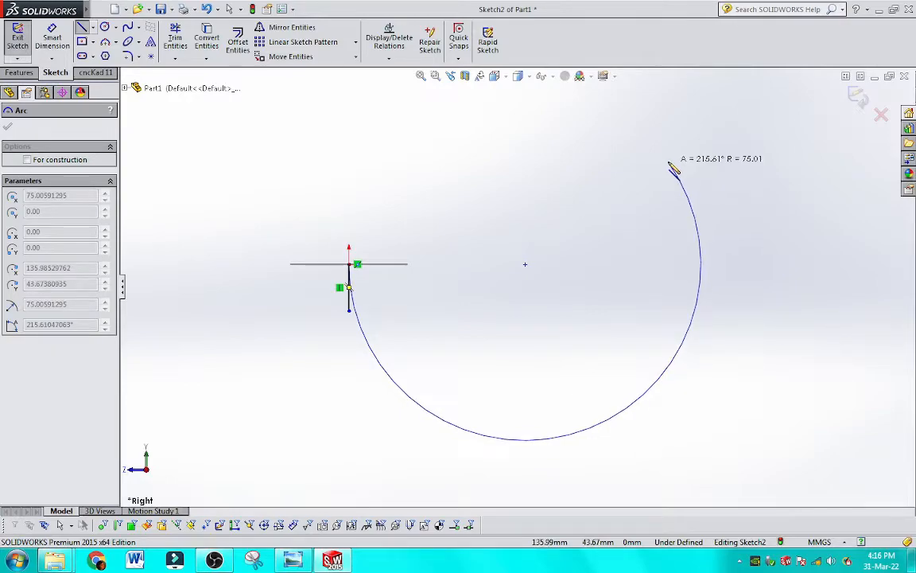
left_click(669, 164)
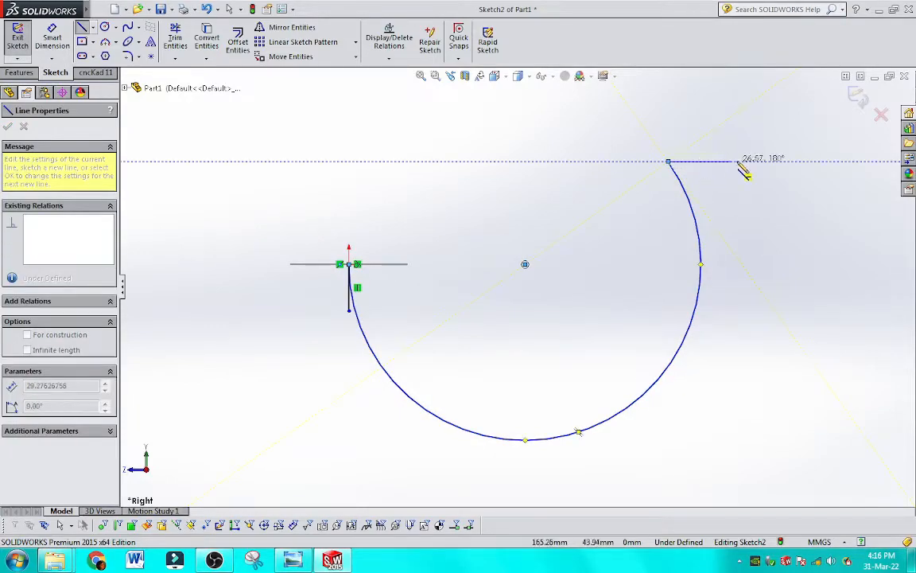
Add a slanted line to a point about 117 mm above the origin, followed by a tangent upper arc of about 92 mm radius
scroll(505, 127, "up", 4)
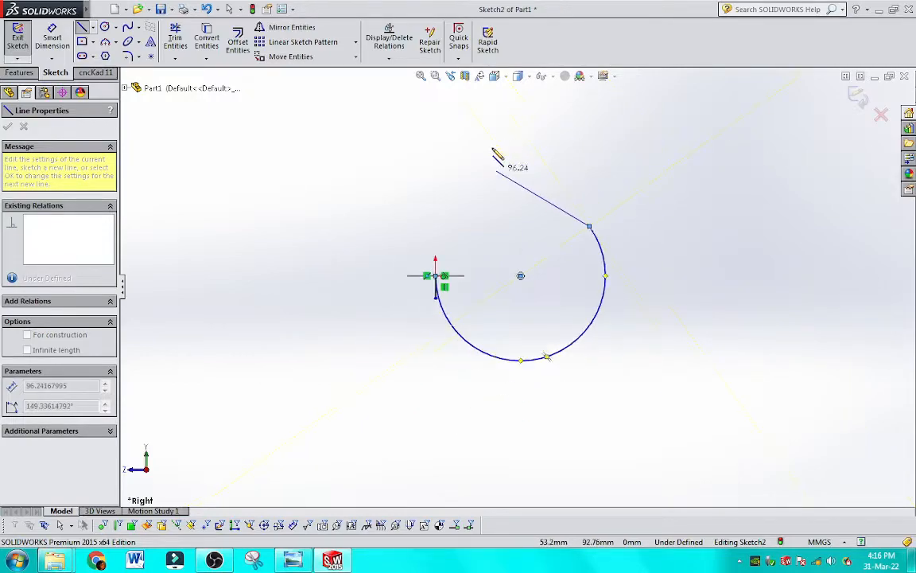
scroll(493, 151, "up", 2)
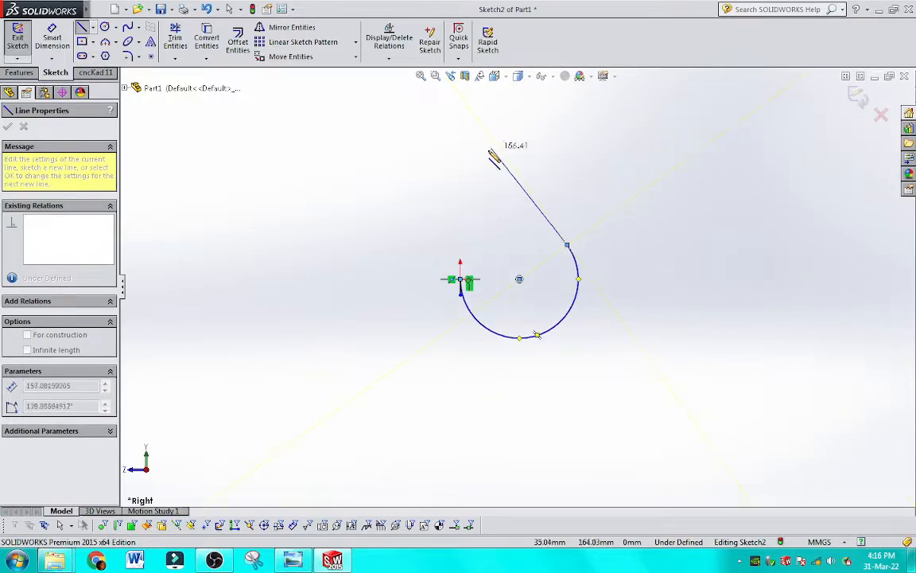
left_click(460, 187)
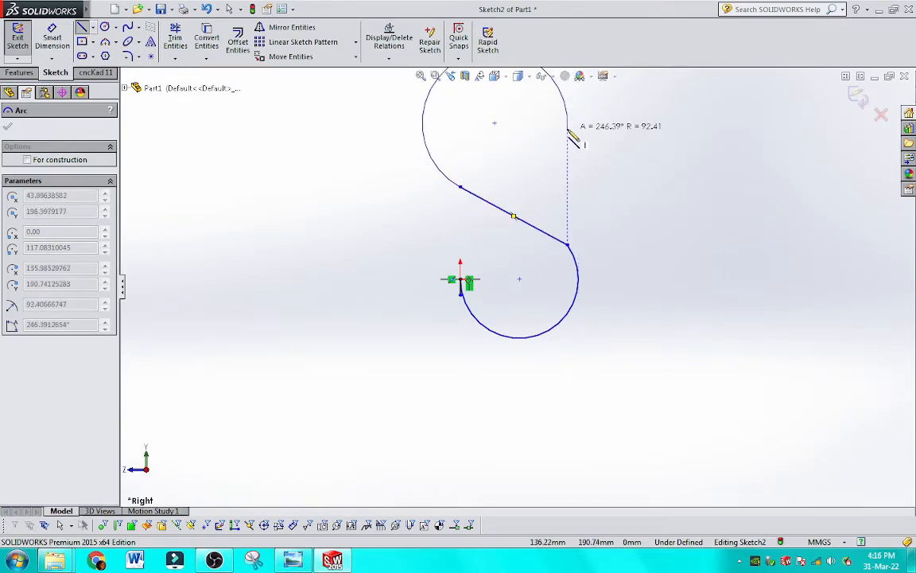
key("z")
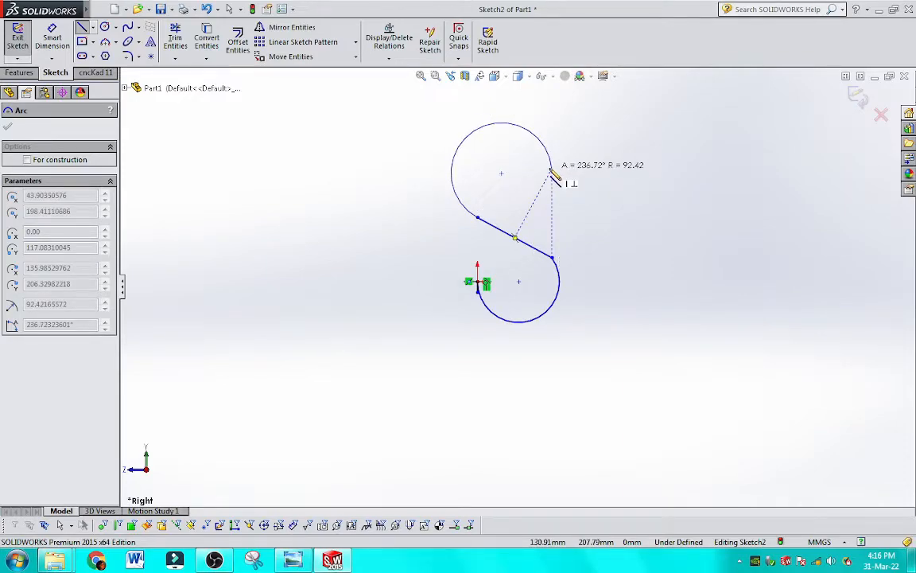
left_click(551, 170)
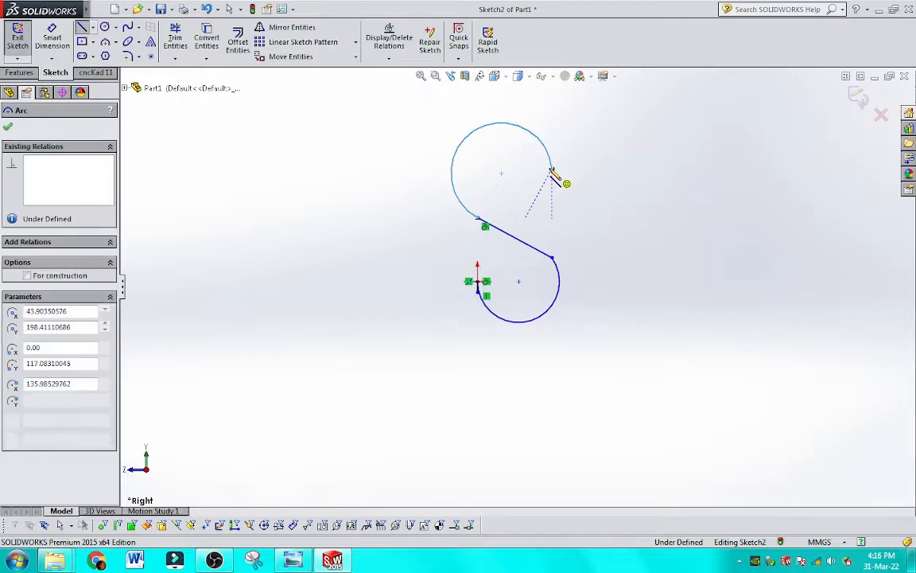
right_click(707, 196)
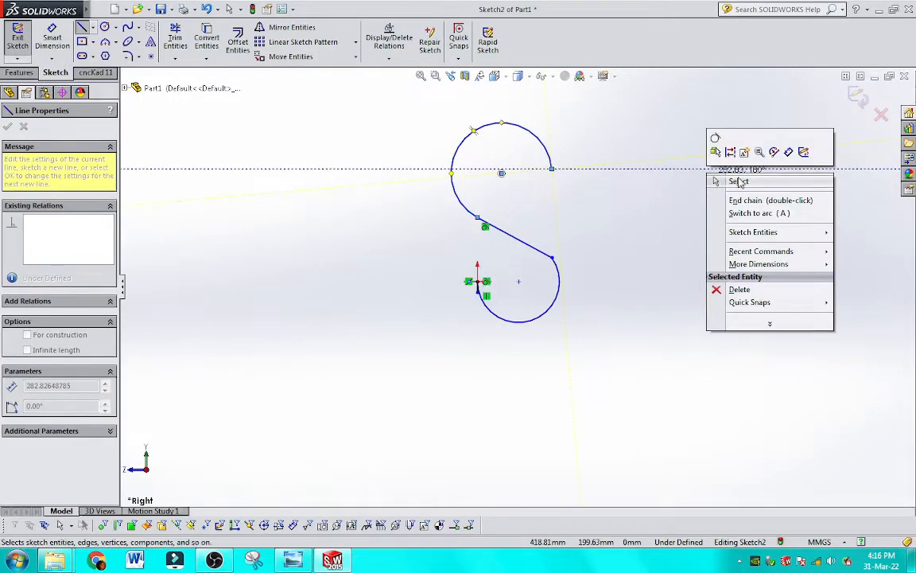
left_click(715, 180)
Reshape the upper arc by shortening the slanted line at their junction and moving the arc's free end to about X 151, Y 129 mm
left_click_drag(473, 195, 490, 184)
left_click(622, 224)
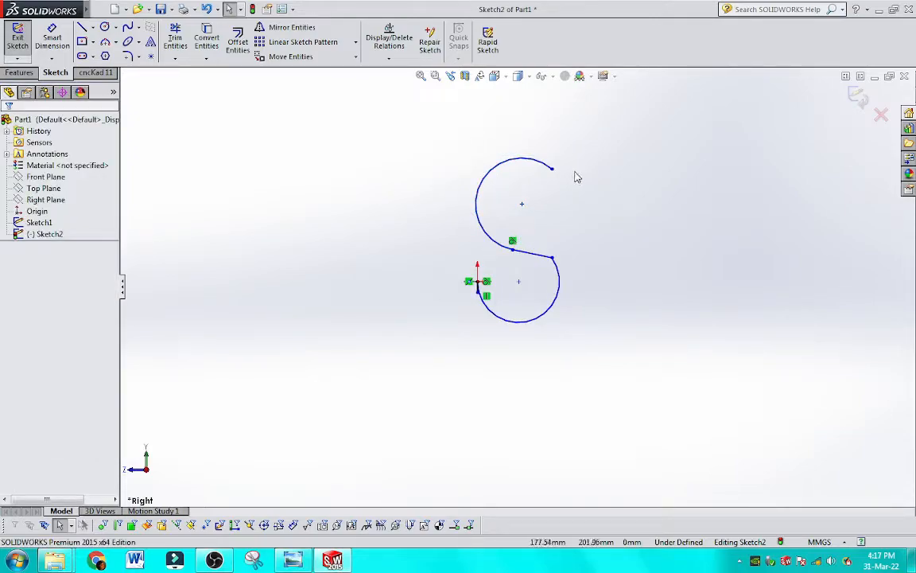
left_click_drag(552, 169, 560, 211)
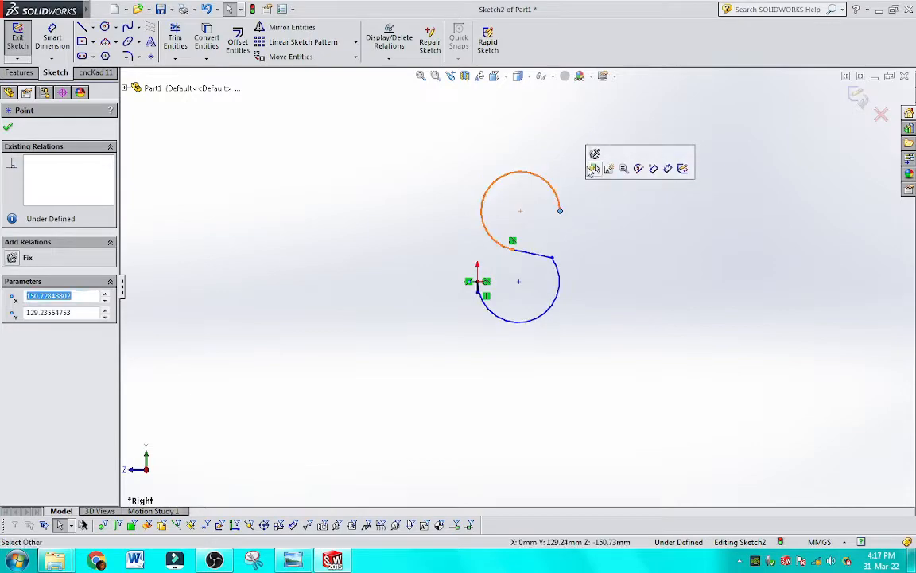
left_click(585, 136)
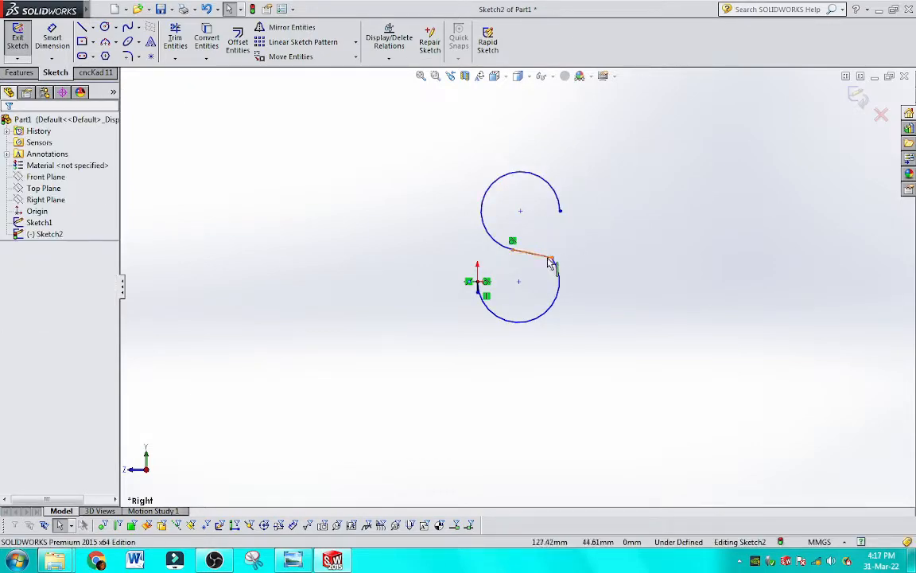
Move the slanted line's lower junction to about X 123, Y 39 mm and pull in the free end to shrink the upper arc to about 56 mm radius
mouse_move(550, 261)
left_mouse_down()
mouse_move(547, 278)
mouse_move(538, 278)
mouse_move(553, 251)
mouse_move(544, 265)
mouse_move(530, 263)
mouse_move(546, 261)
left_mouse_up()
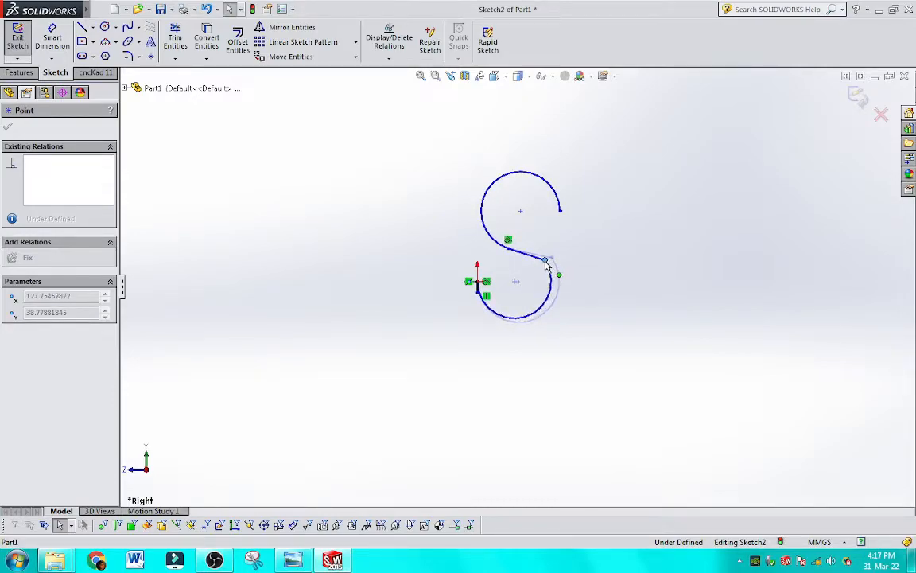
left_click(636, 153)
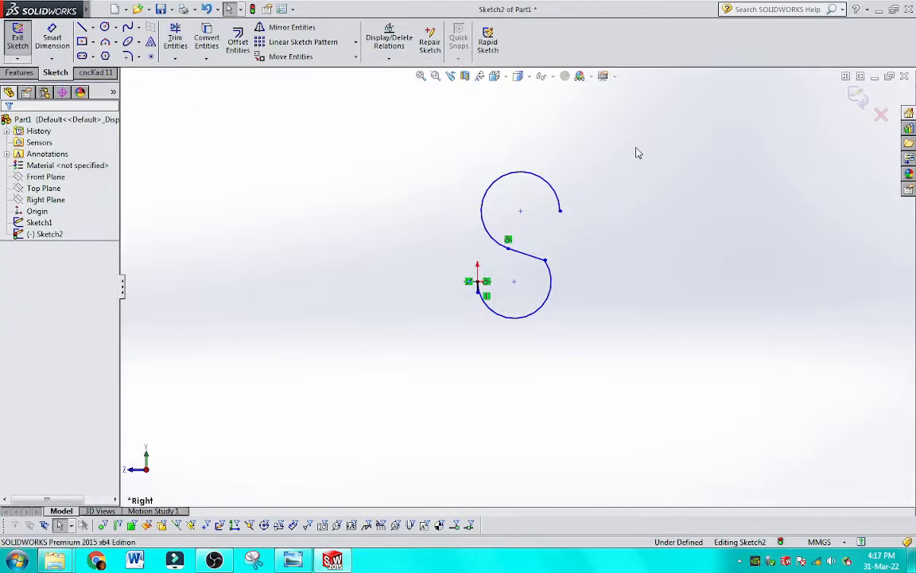
left_click(560, 212)
left_click_drag(560, 212, 546, 205)
left_click(524, 168)
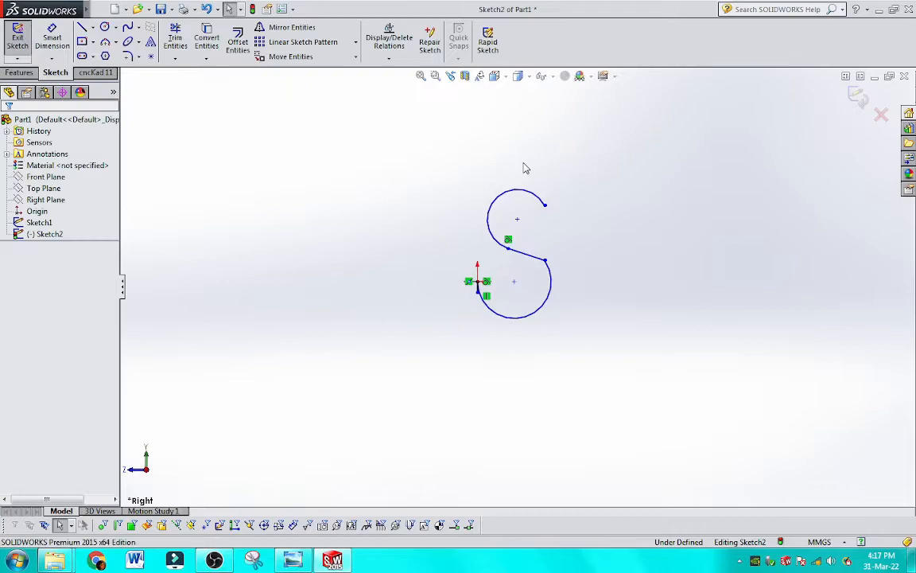
left_click(487, 234)
left_click(203, 90)
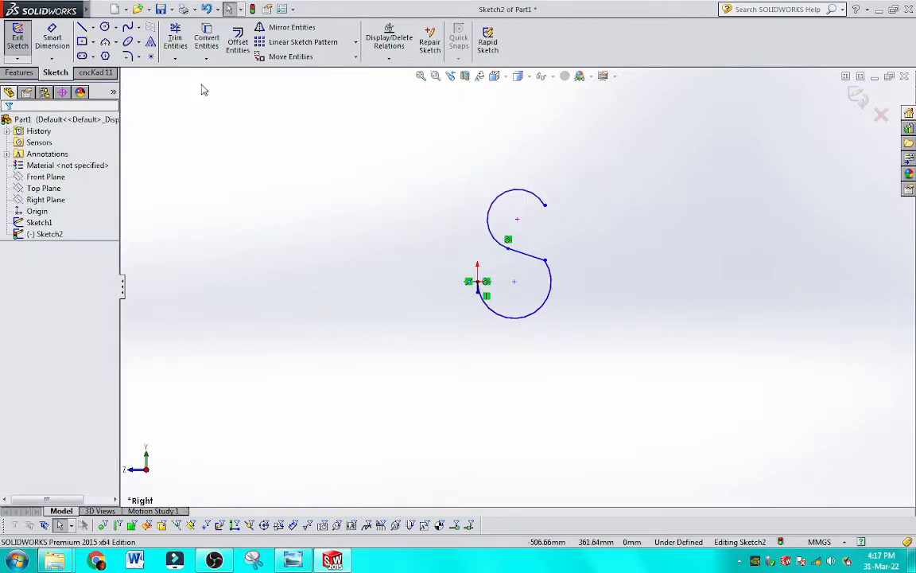
Dimension the lower arc's radius to 150 mm
left_click(52, 38)
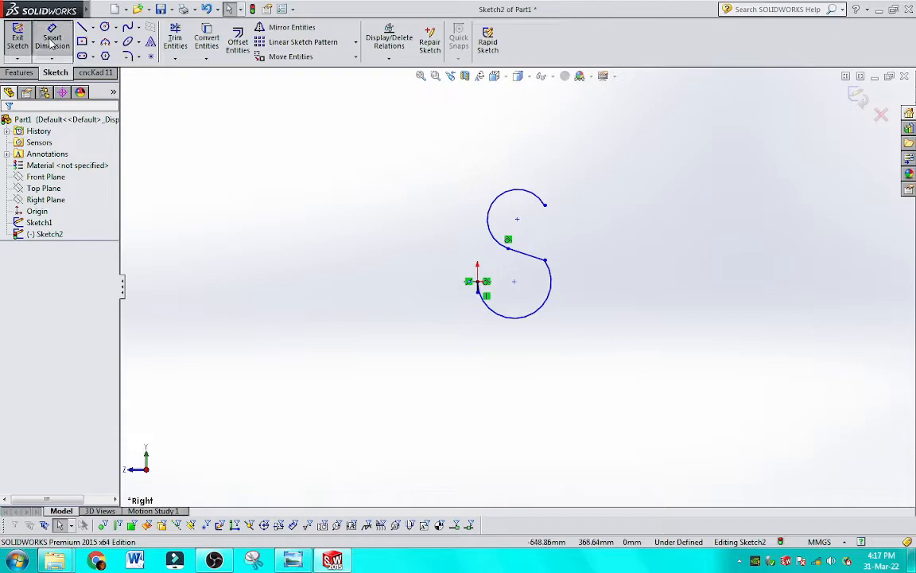
left_click(510, 316)
left_click(470, 350)
type("150")
key("Return")
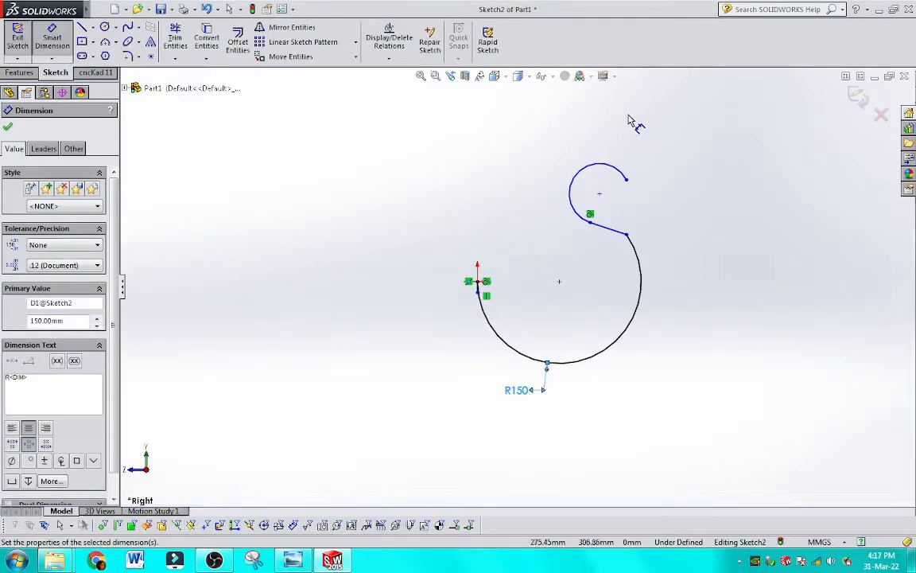
Dimension the upper arc's radius to 150 mm
left_click(602, 165)
left_click(628, 127)
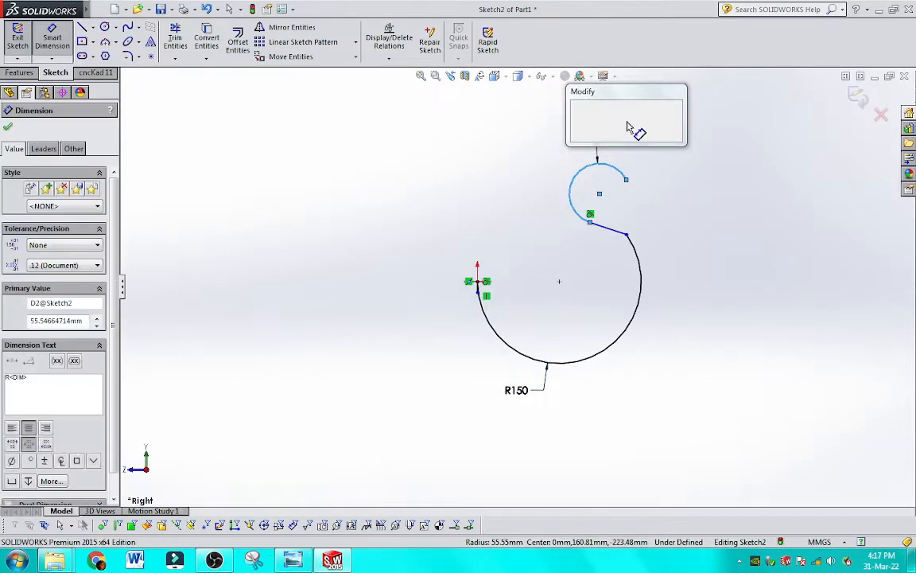
type("150")
key("Return")
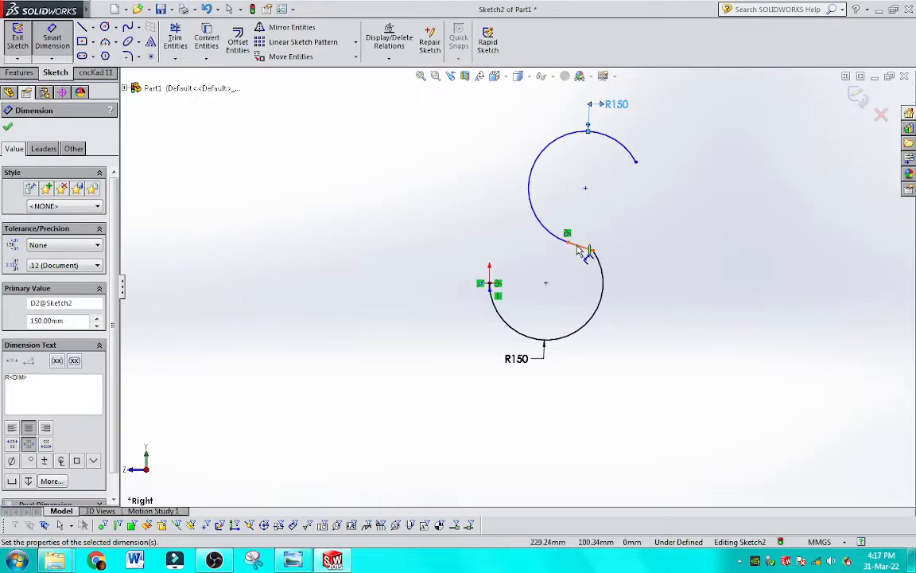
Dimension the slanted line's horizontal span between the two arcs to 240 mm and leave the dimension command
left_click(583, 249)
left_click(590, 218)
type("2")
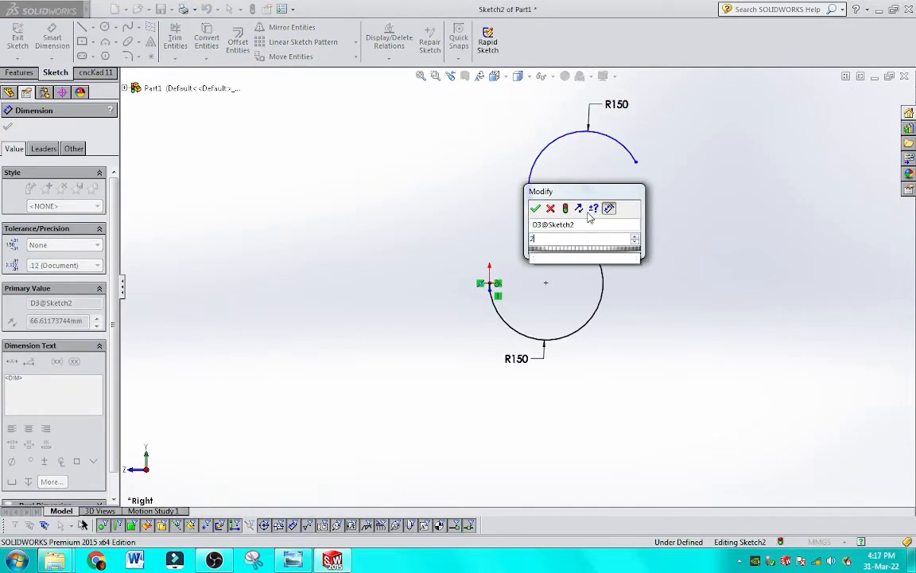
type("40")
key("Return")
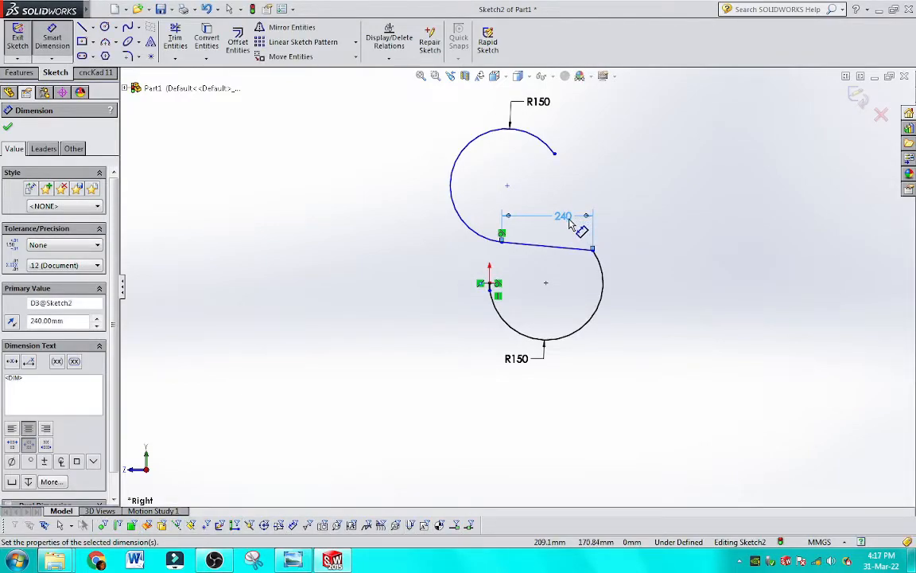
double_click(569, 223)
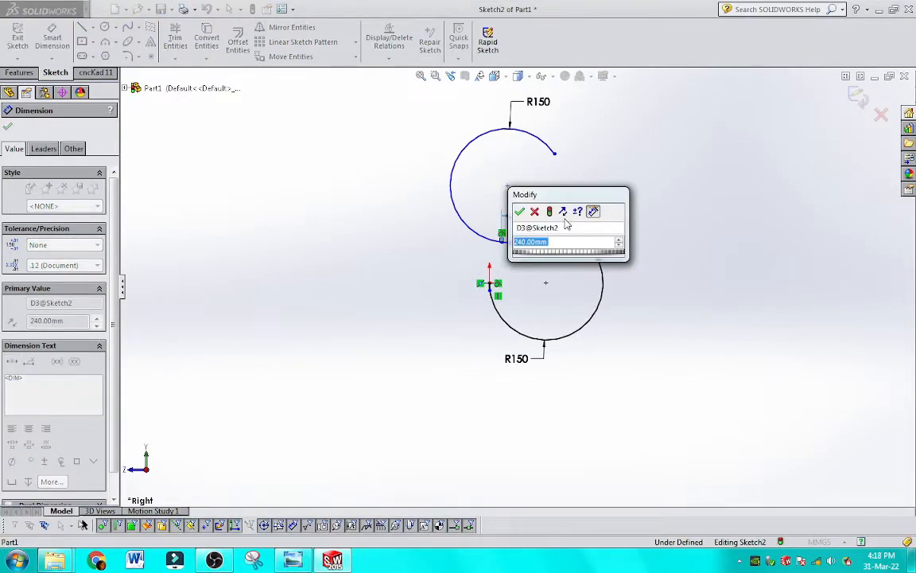
key("Return")
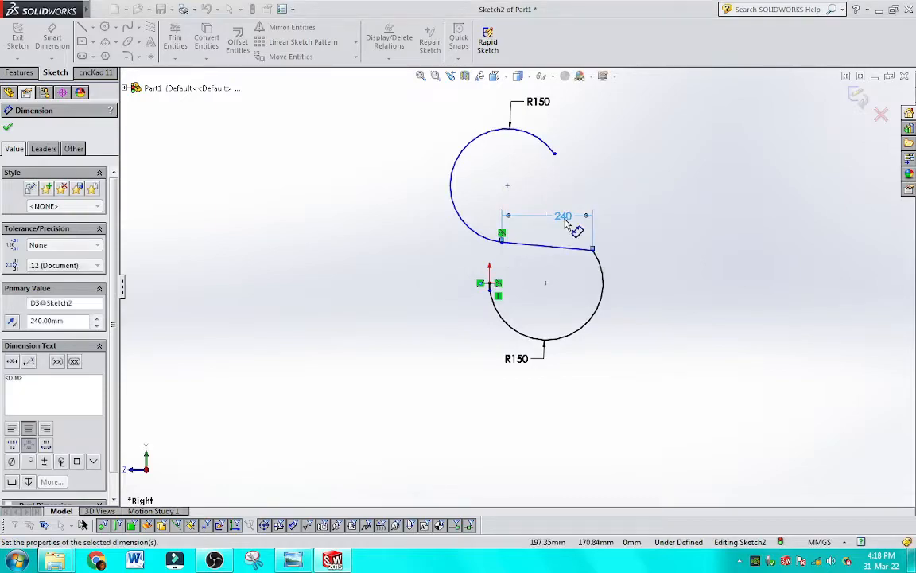
right_click(302, 185)
left_click(324, 194)
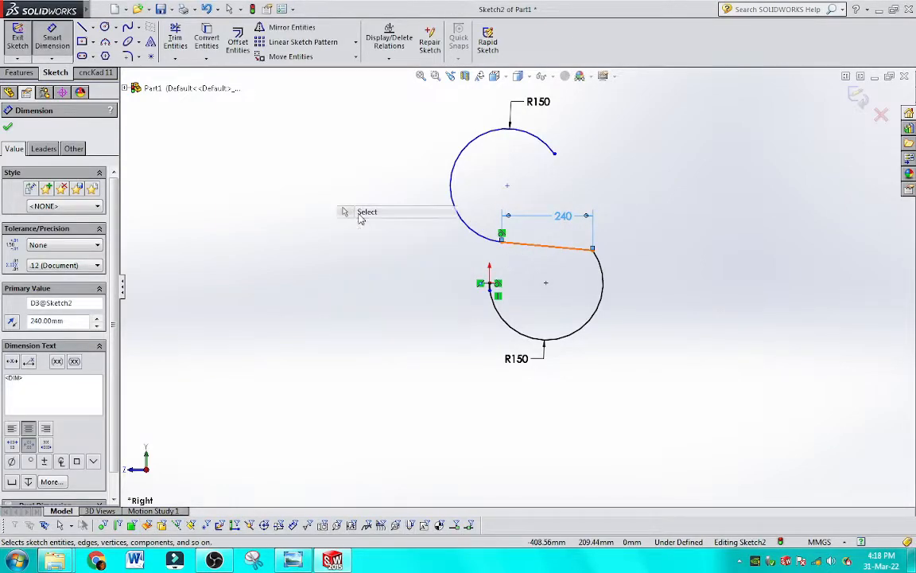
Reshape the upper arc by raising its junction with the slanted line to about X -11, Y 263 mm
left_click(502, 242)
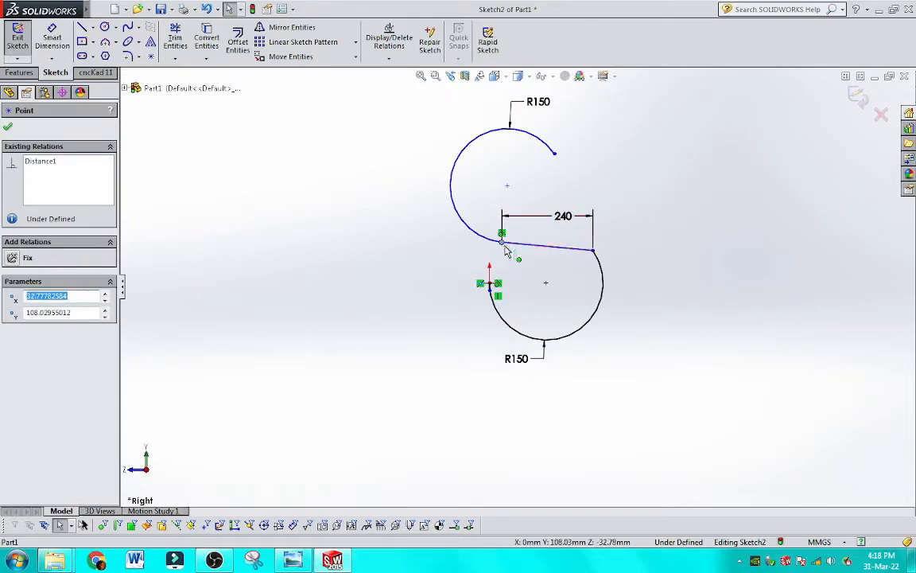
left_click_drag(503, 245, 514, 212)
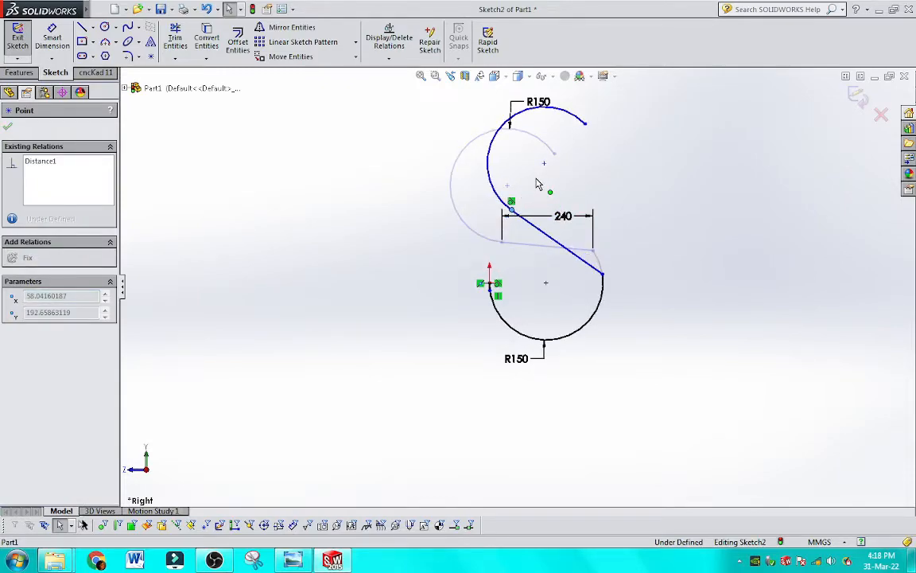
mouse_move(515, 171)
left_mouse_down()
mouse_move(497, 143)
mouse_move(498, 178)
mouse_move(486, 188)
left_mouse_up()
left_click(648, 190)
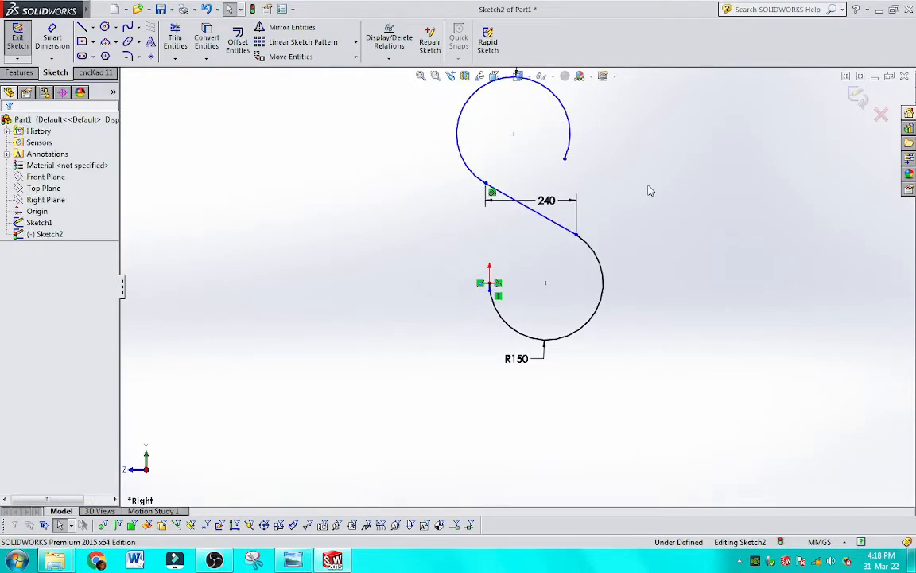
Delete the short vertical line at the origin where the lower arc starts
scroll(606, 254, "up", 3)
left_click(574, 292)
left_click(619, 353)
scroll(488, 313, "down", 10)
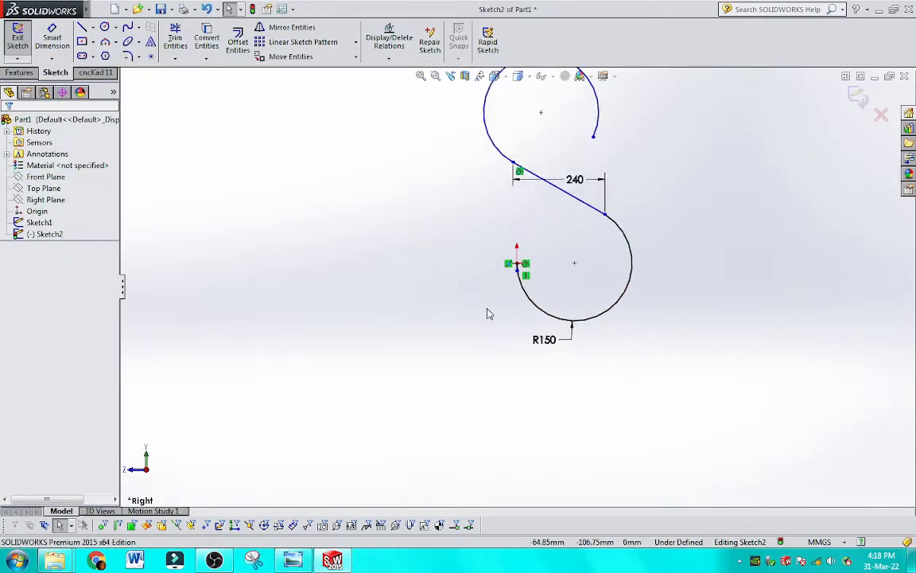
left_click(516, 255)
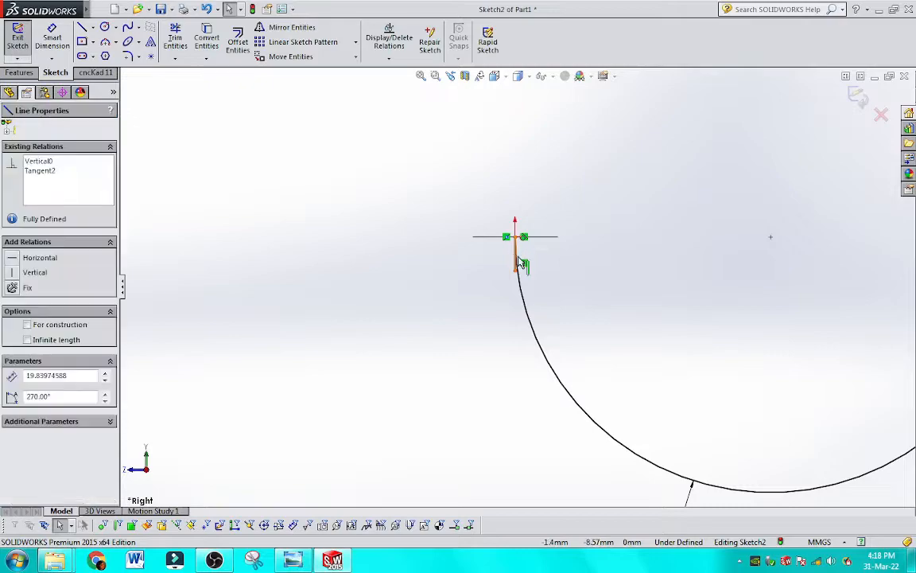
left_click(561, 278)
scroll(552, 282, "up", 8)
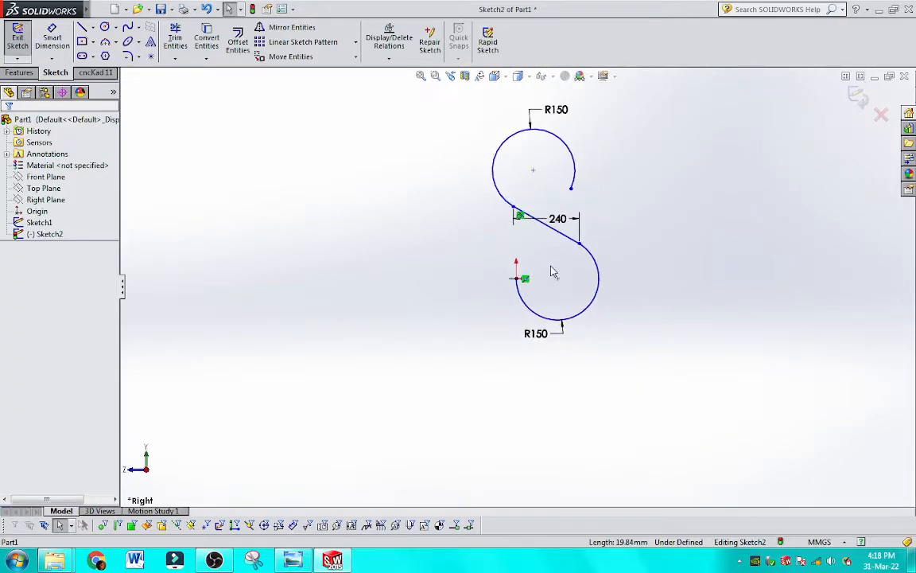
scroll(553, 272, "up", 3)
scroll(564, 214, "down", 3)
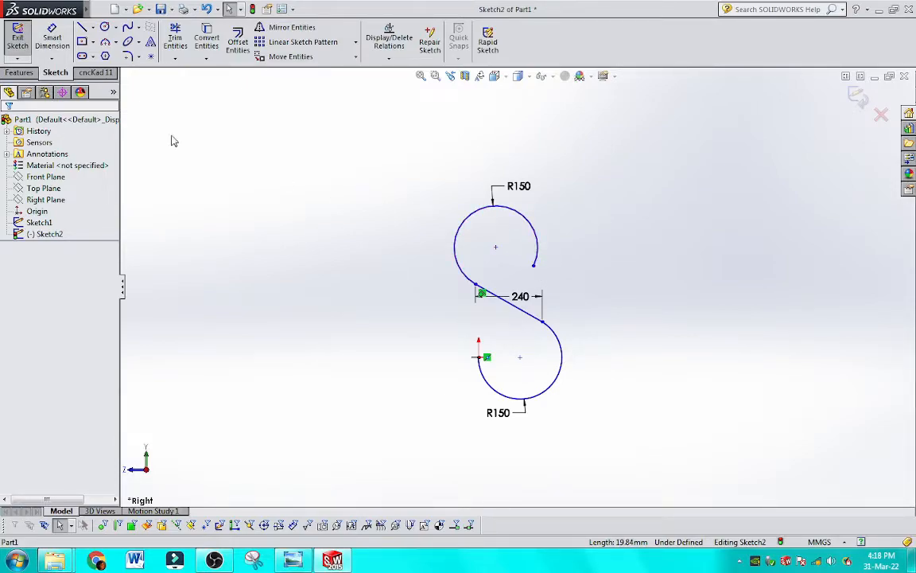
left_click(53, 37)
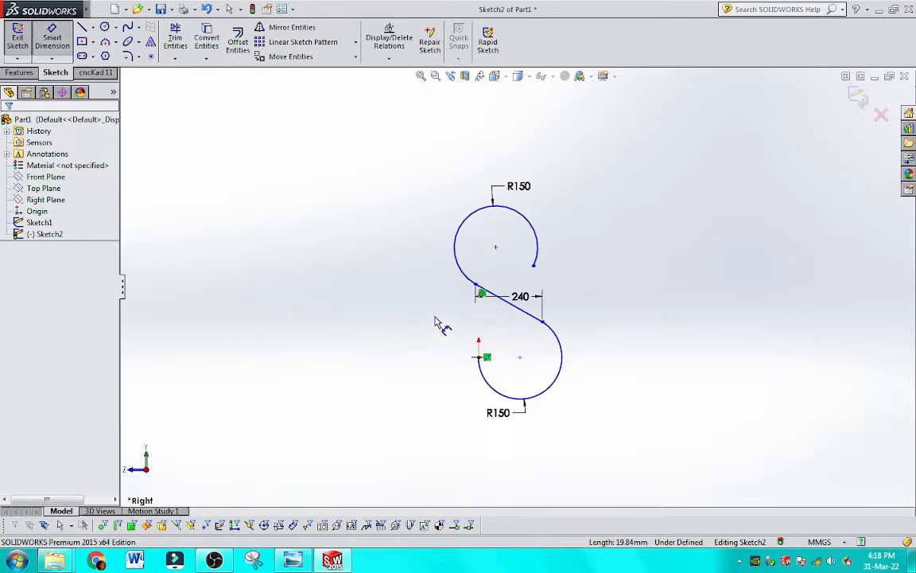
left_click(476, 285)
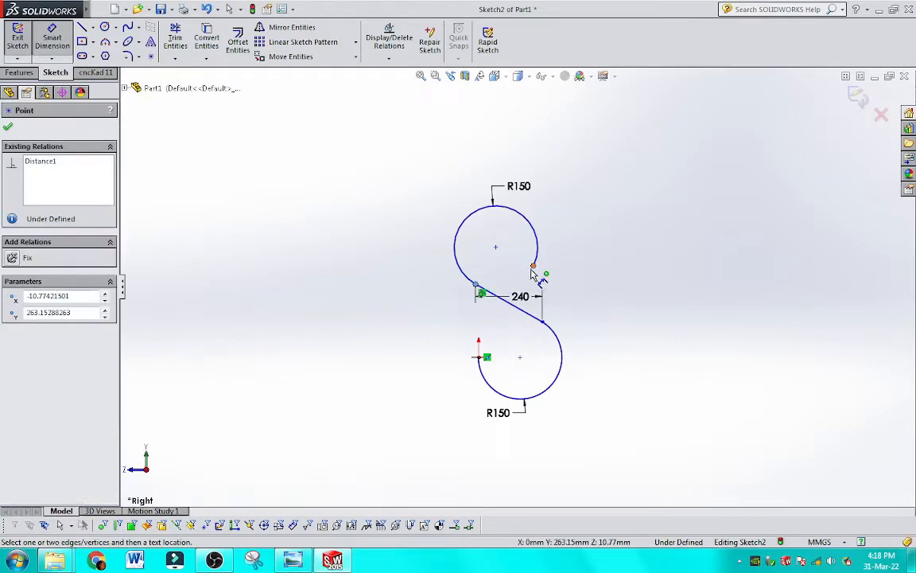
left_click(534, 268)
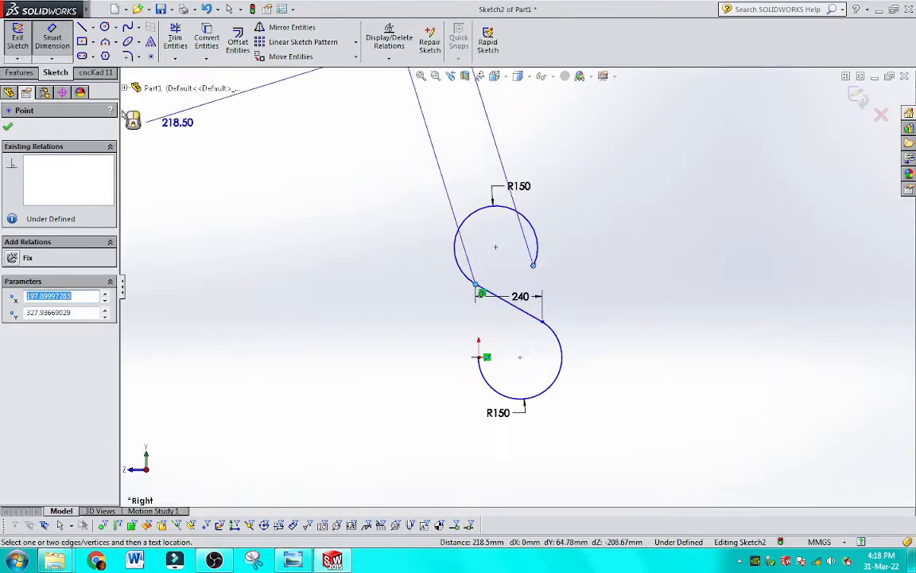
left_click(7, 130)
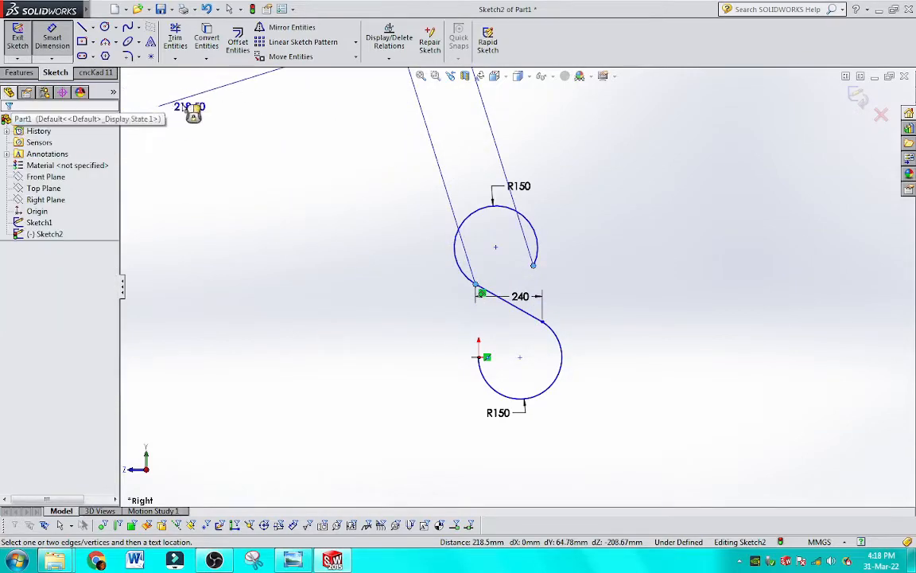
key("Delete")
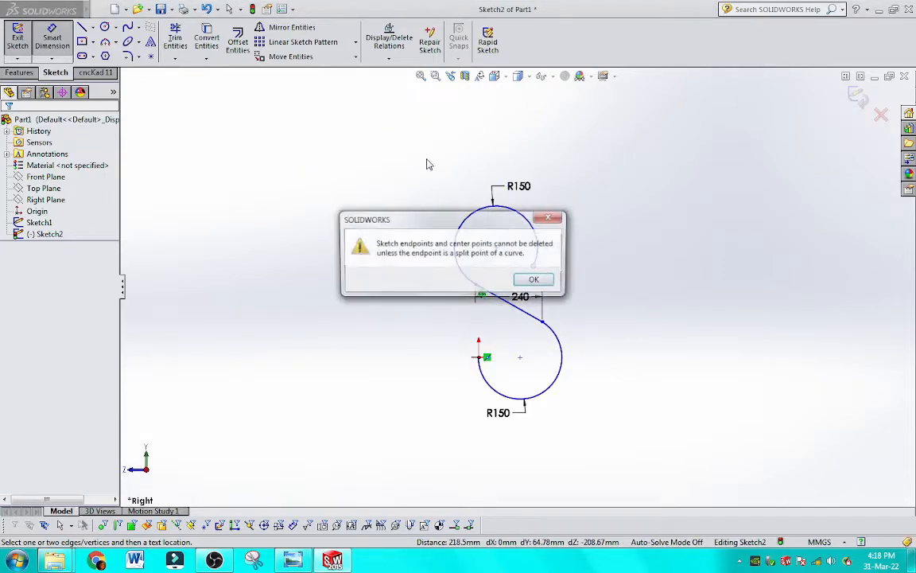
key("Return")
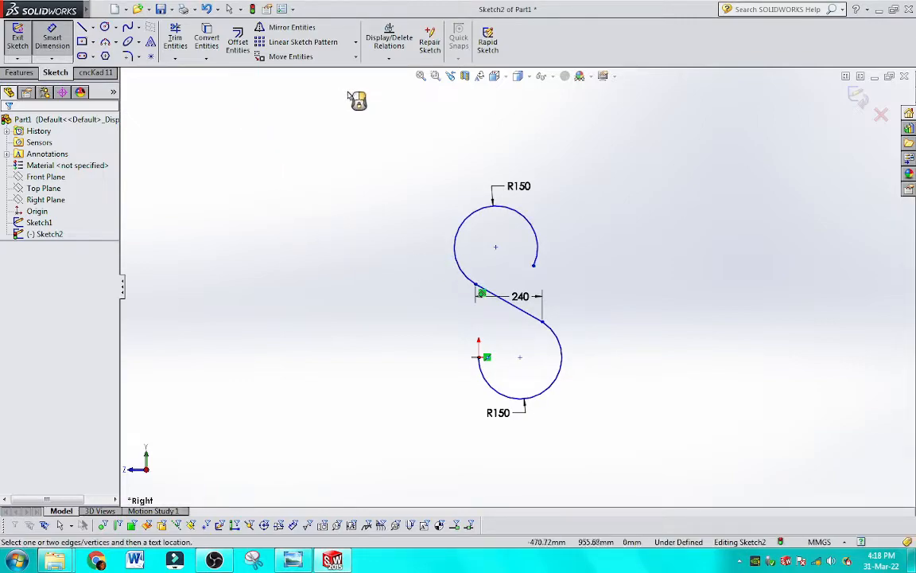
Apply Fully Define Sketch to all entities in the sketch with calculated relations and dimensions
left_click(390, 62)
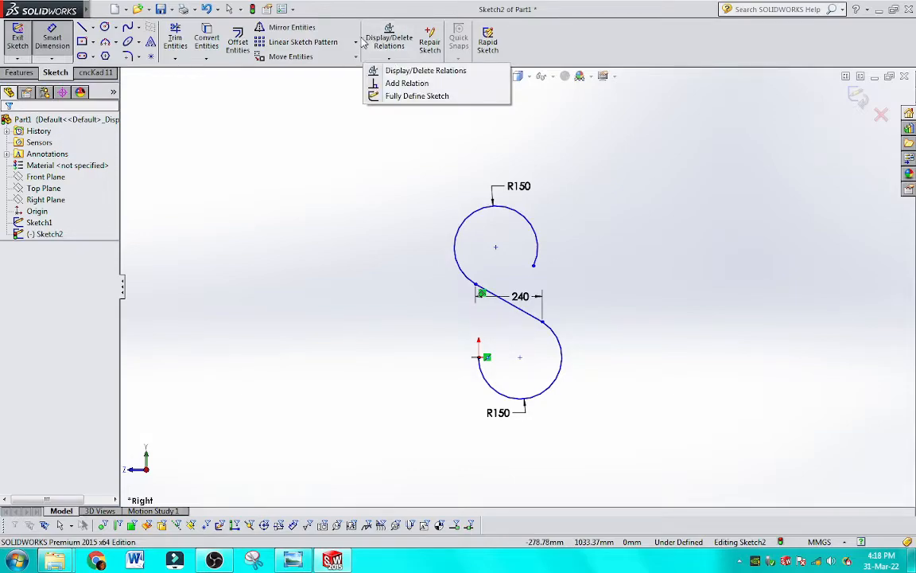
left_click(417, 95)
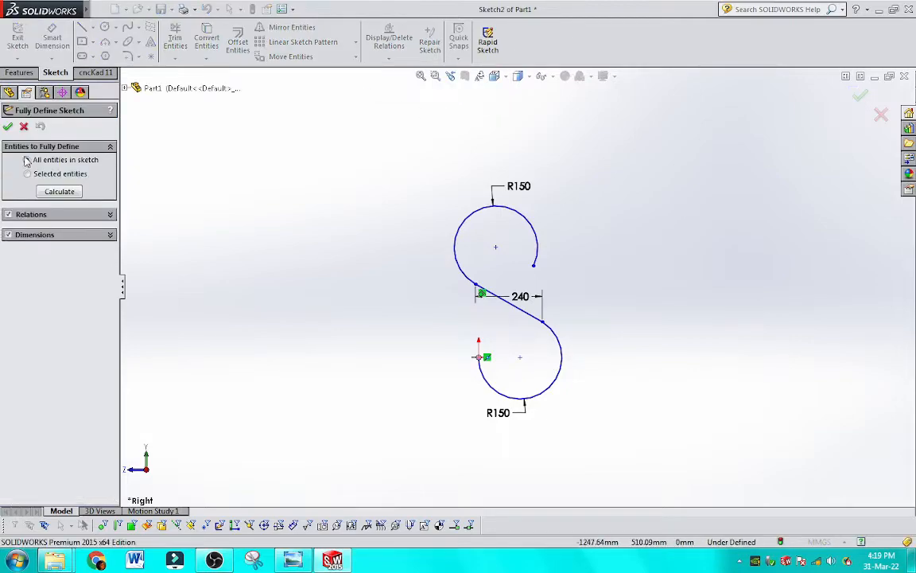
left_click(69, 194)
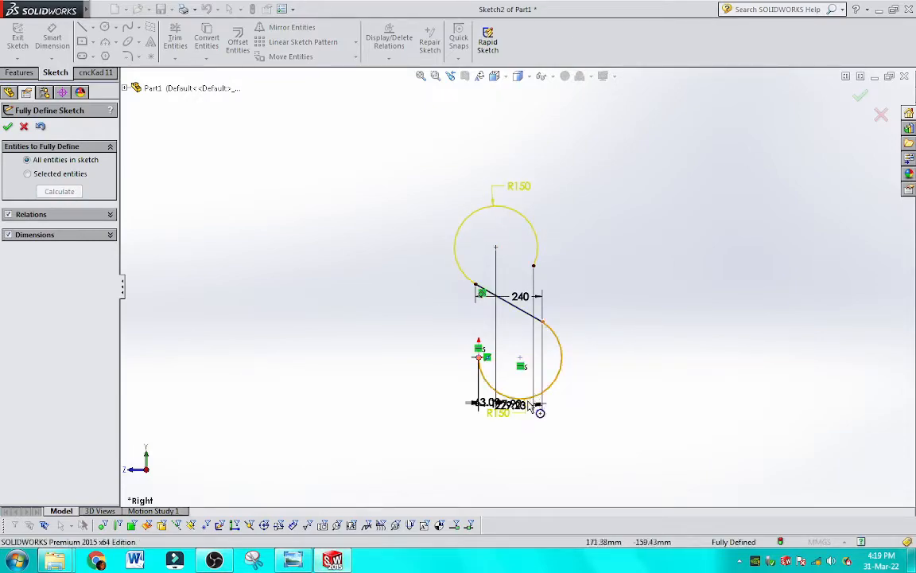
left_click(858, 98)
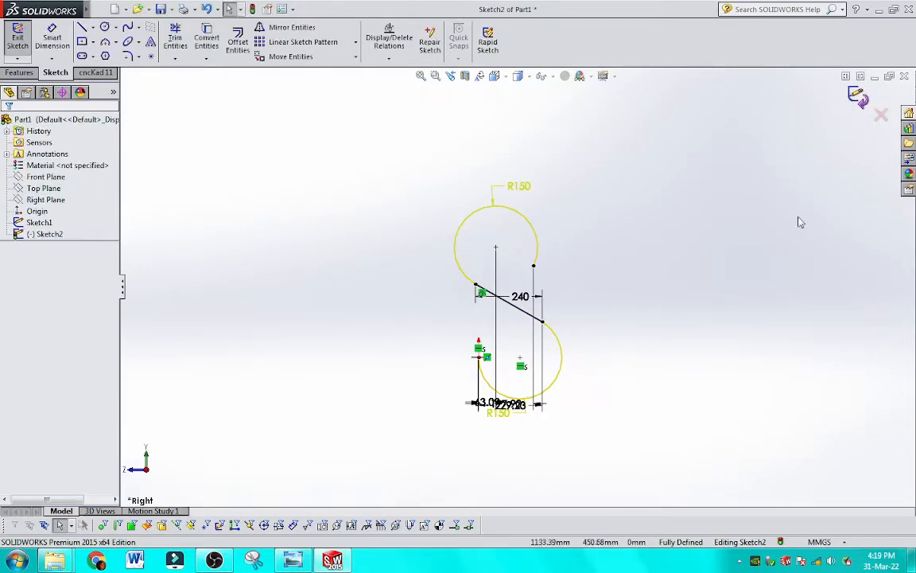
Move the three overlapping horizontal dimensions below the lower arc to separate, readable places around the S path
mouse_move(506, 422)
left_mouse_down()
mouse_move(522, 419)
mouse_move(587, 272)
mouse_move(666, 198)
left_mouse_up()
left_click_drag(511, 406, 415, 148)
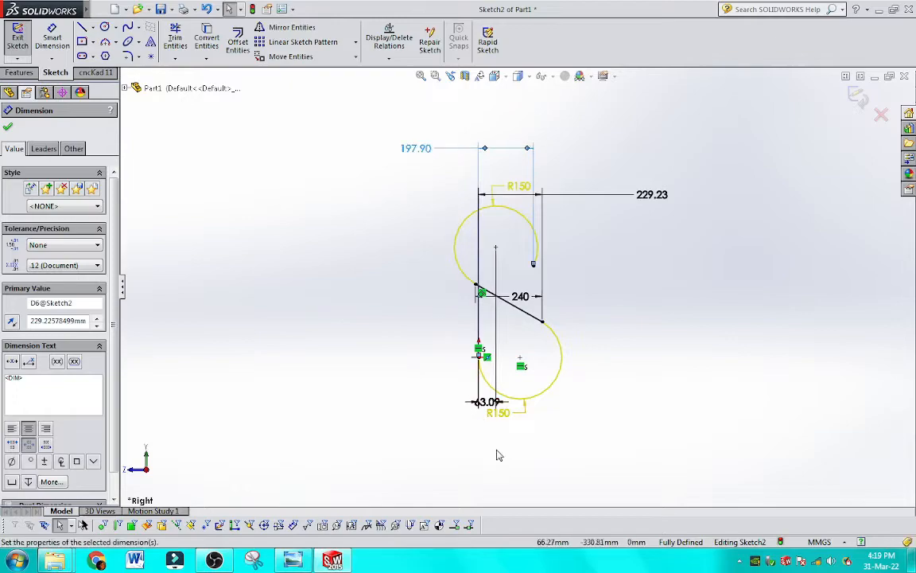
left_click_drag(474, 398, 350, 282)
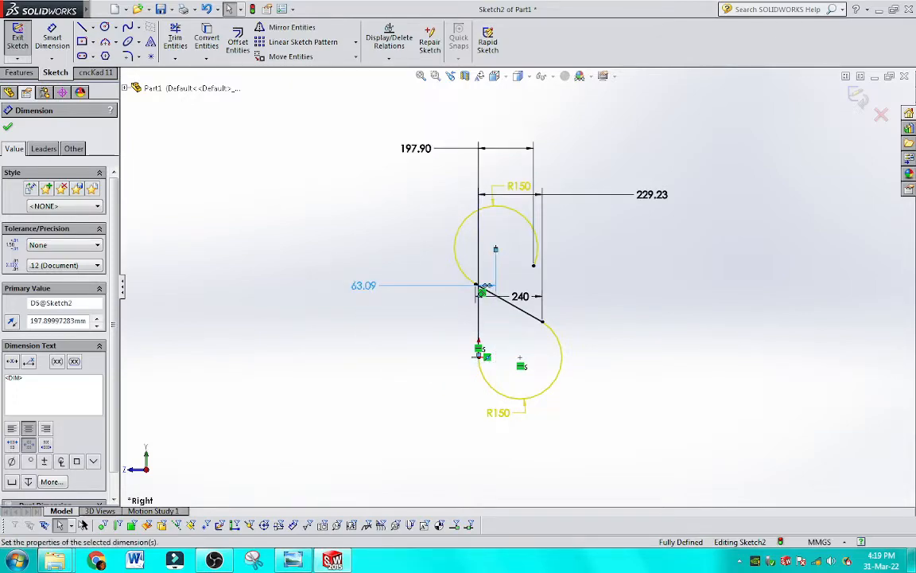
left_click(727, 154)
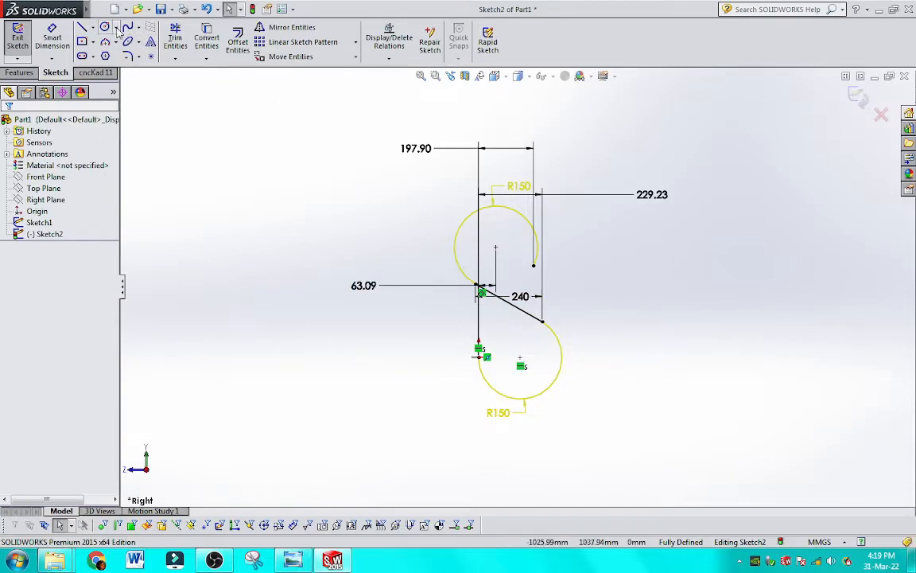
Exit the path sketch and create a swept boss using the circle as profile and the S-shaped curve as path
left_click(19, 72)
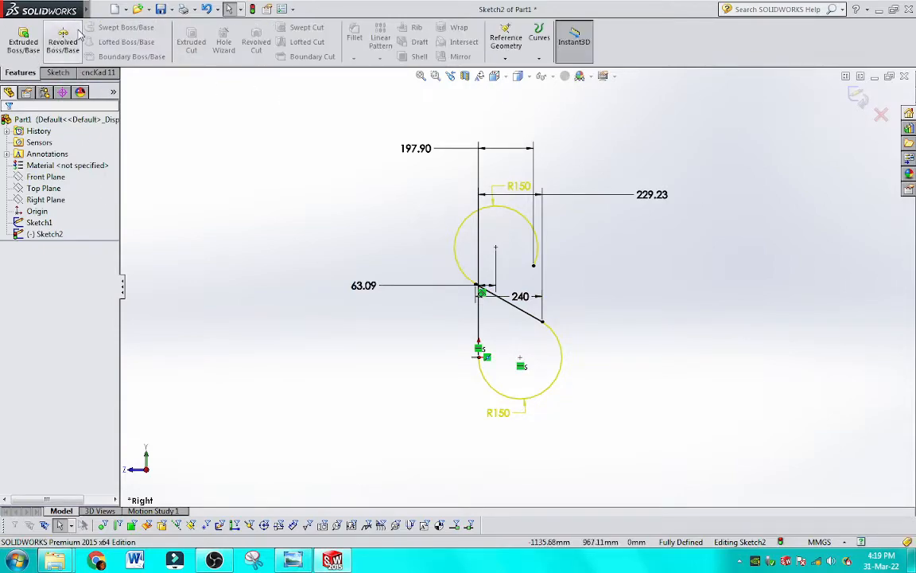
left_click(860, 96)
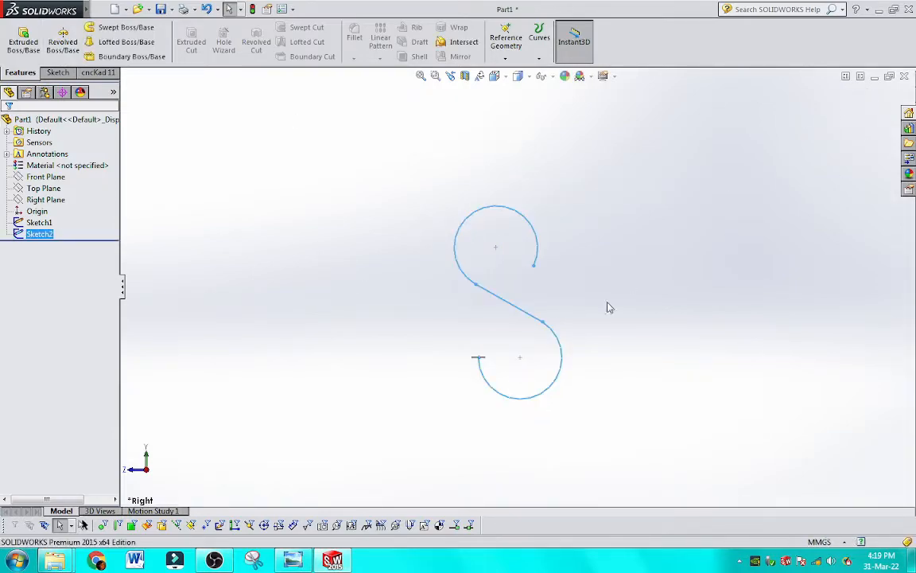
mouse_move(575, 339)
middle_mouse_down()
mouse_move(577, 370)
mouse_move(509, 350)
middle_mouse_up()
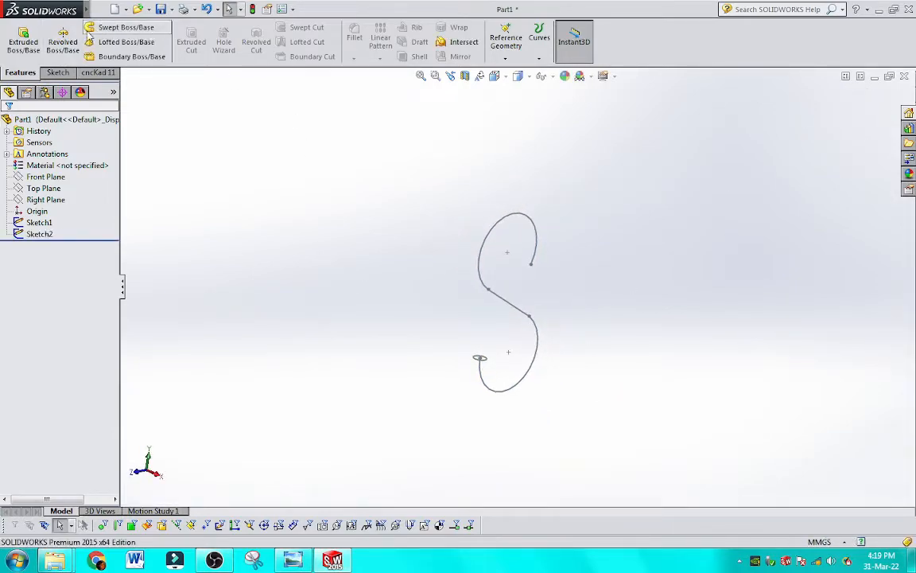
left_click(90, 30)
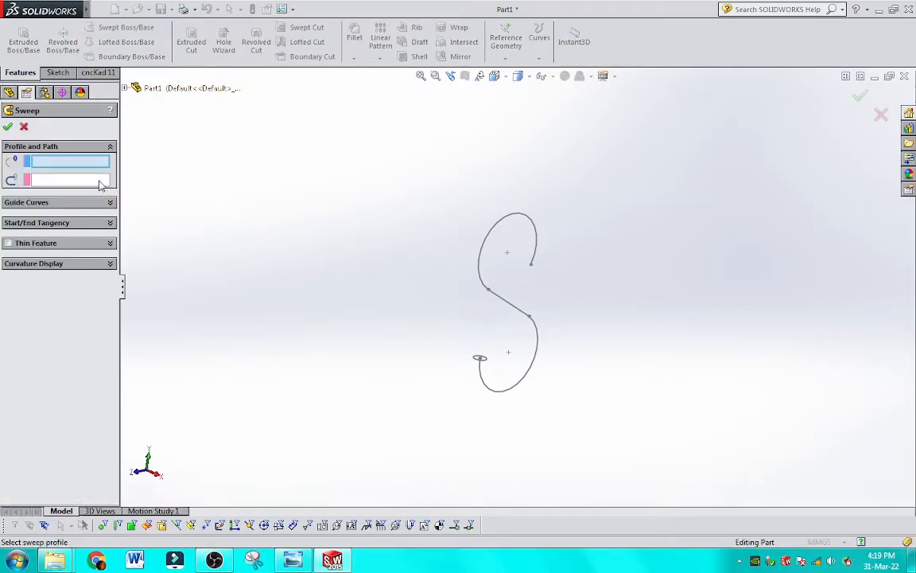
scroll(494, 350, "down", 8)
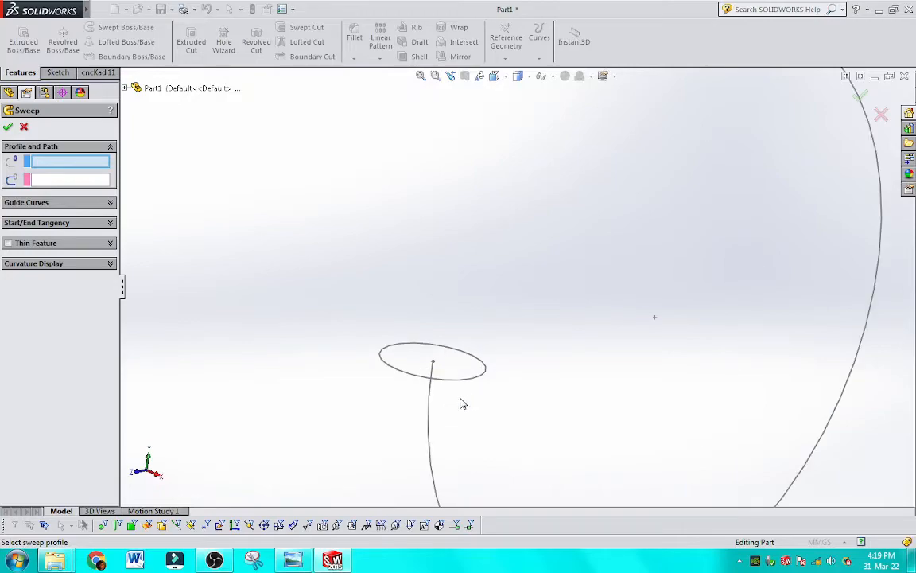
left_click(455, 383)
scroll(400, 418, "up", 8)
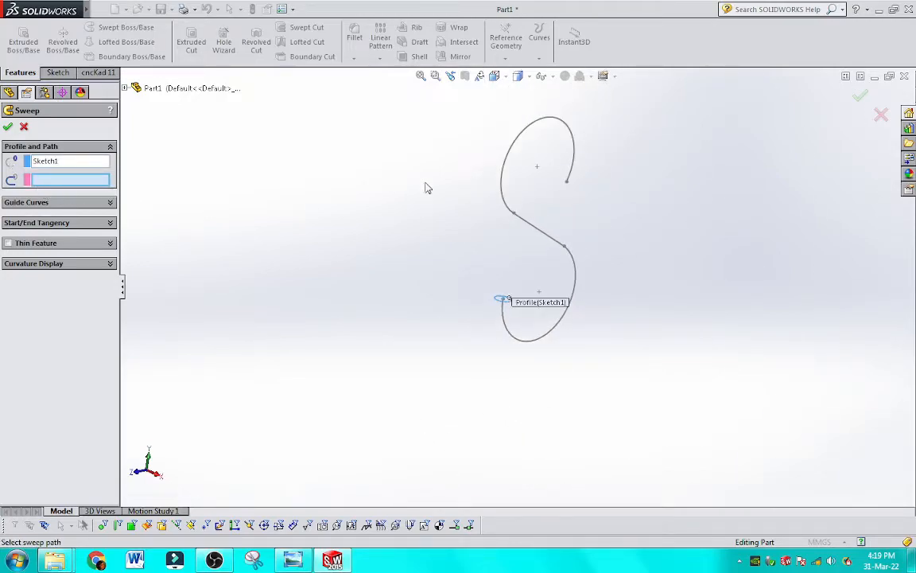
left_click(510, 153)
middle_click_drag(563, 314, 549, 140)
left_click(855, 97)
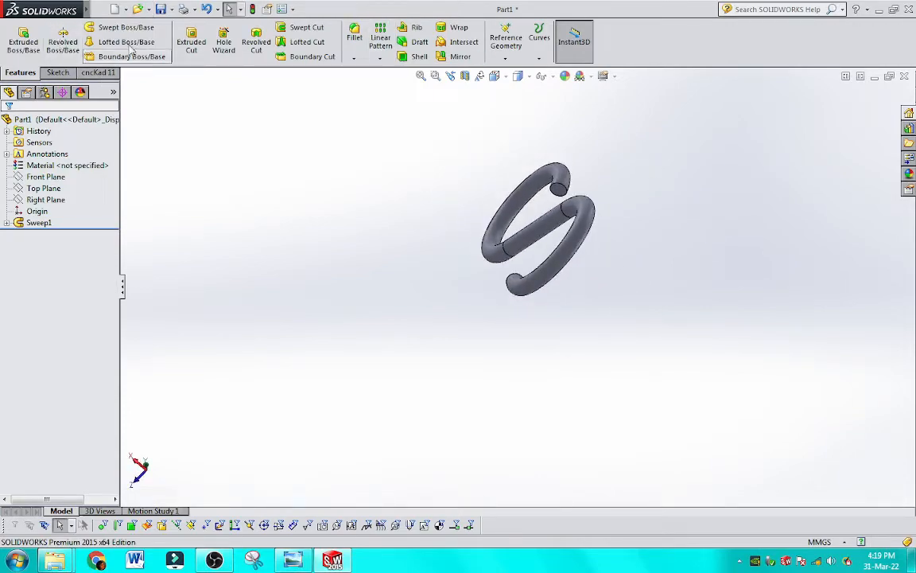
Fillet the circular edges at both free ends of the hook with a 10 mm radius
left_click(358, 35)
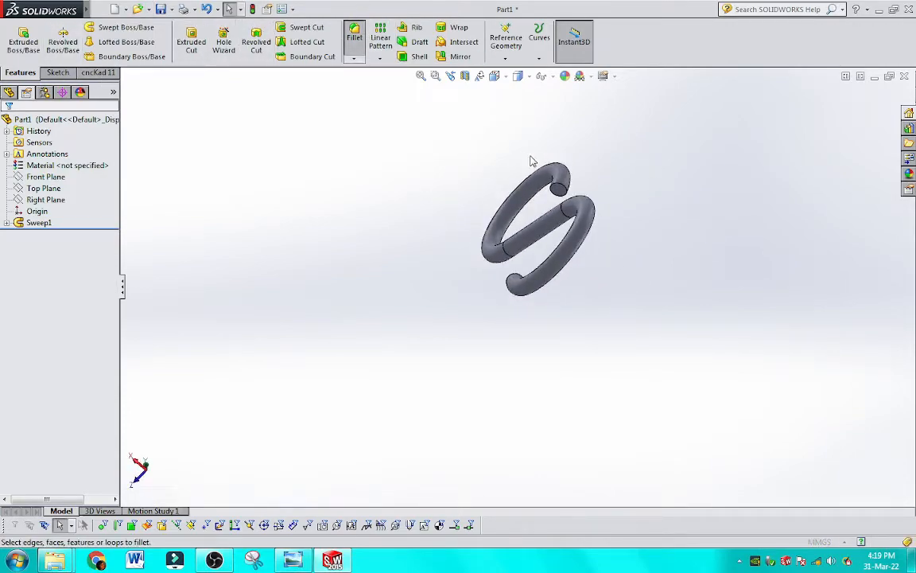
scroll(560, 186, "down", 8)
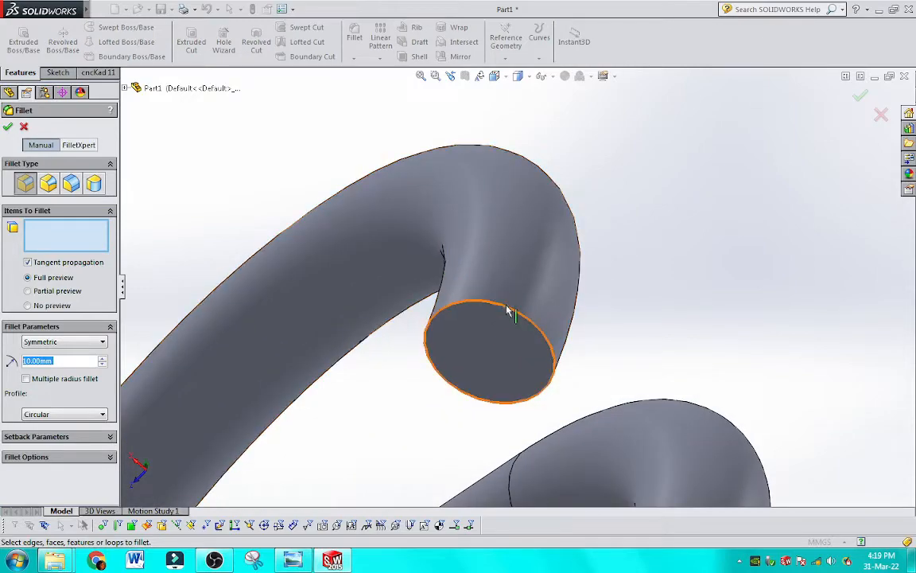
left_click(506, 312)
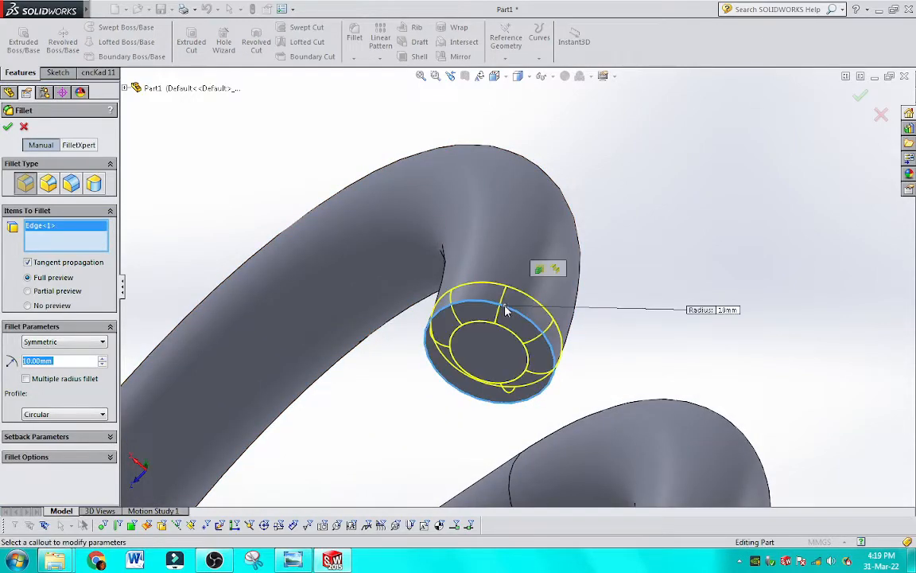
scroll(612, 392, "up", 10)
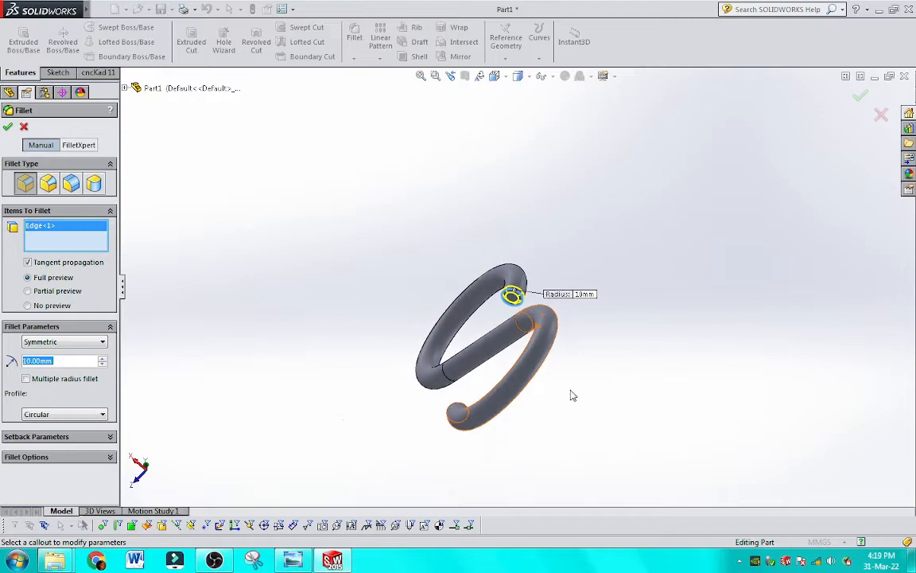
middle_click_drag(491, 438, 623, 403)
scroll(557, 411, "down", 5)
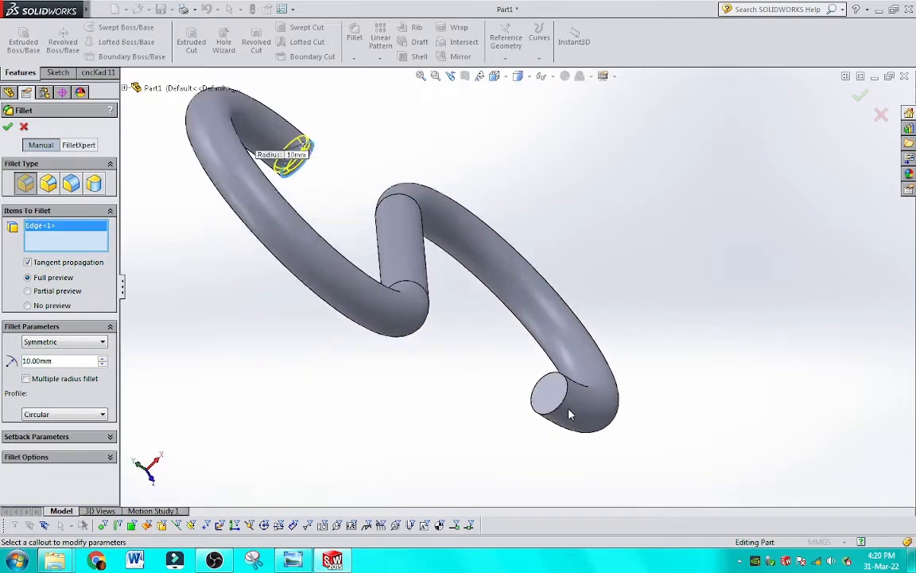
left_click(568, 372)
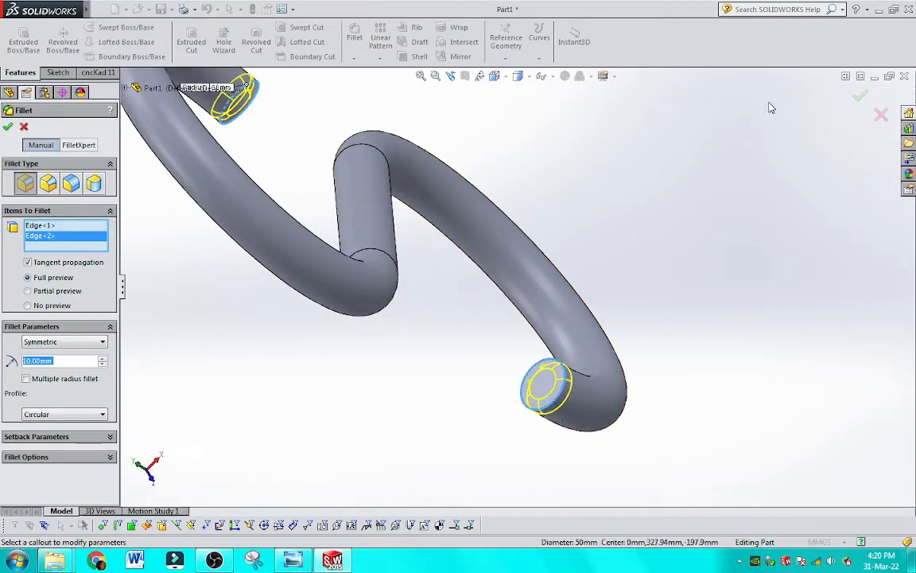
left_click(860, 99)
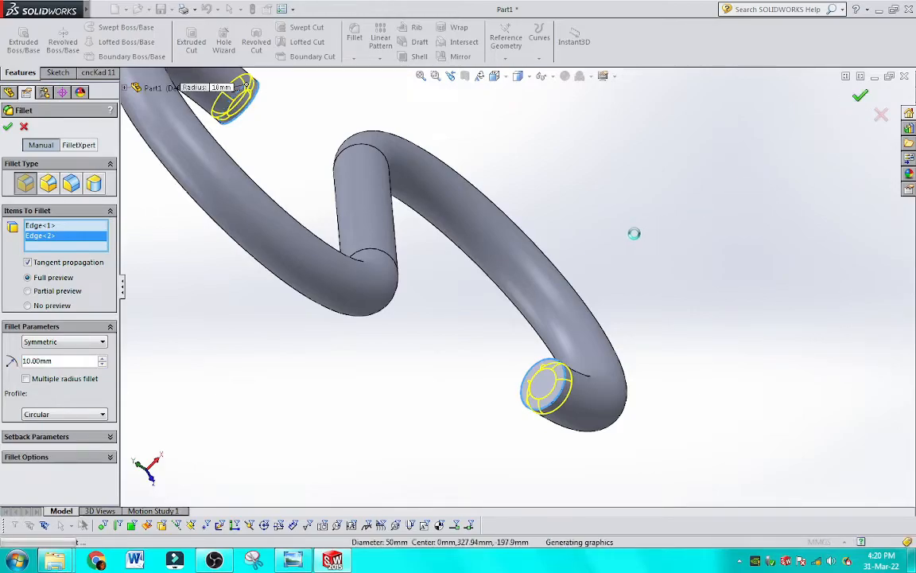
left_click(603, 247)
Apply a 10 mm fillet to the faces of the straight middle section and both arcs
middle_click_drag(694, 279, 567, 369)
left_click(357, 32)
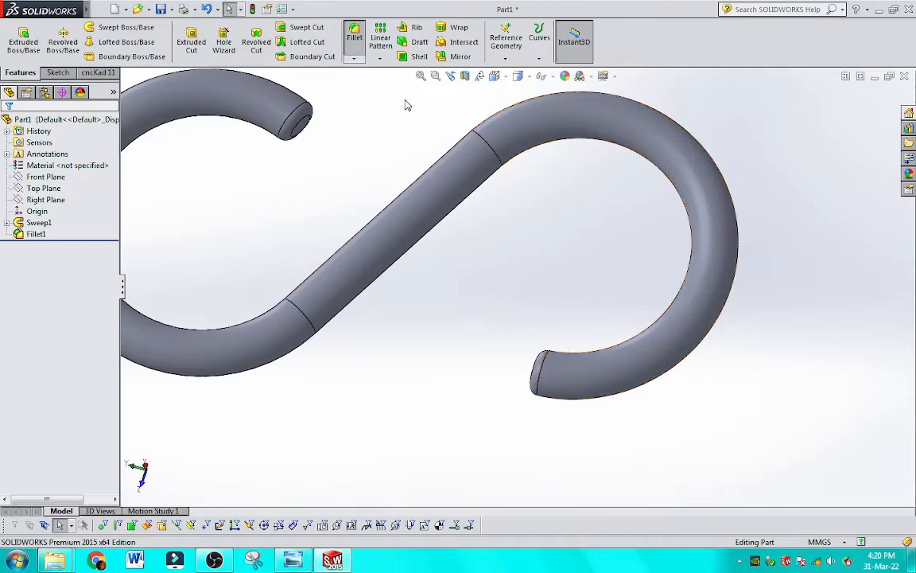
left_click(456, 196)
left_click(536, 135)
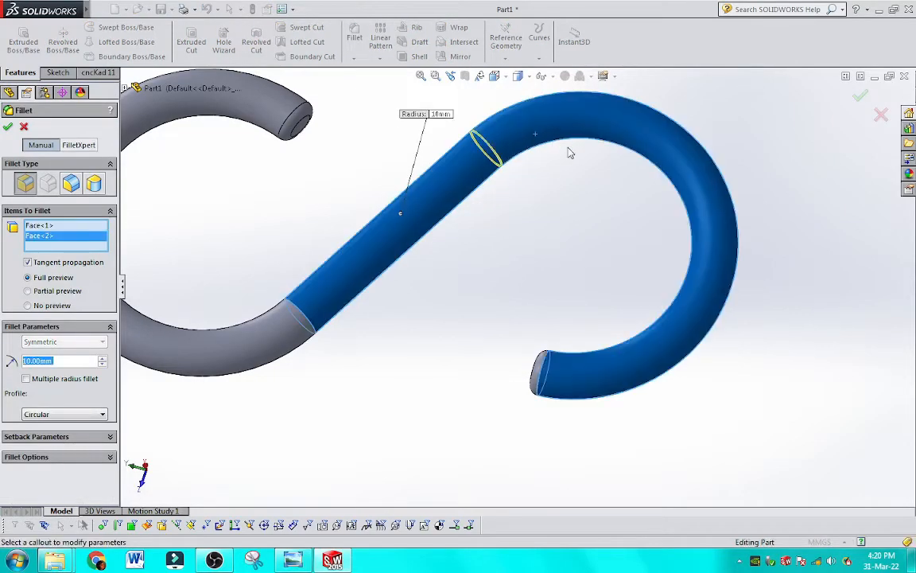
left_click(255, 328)
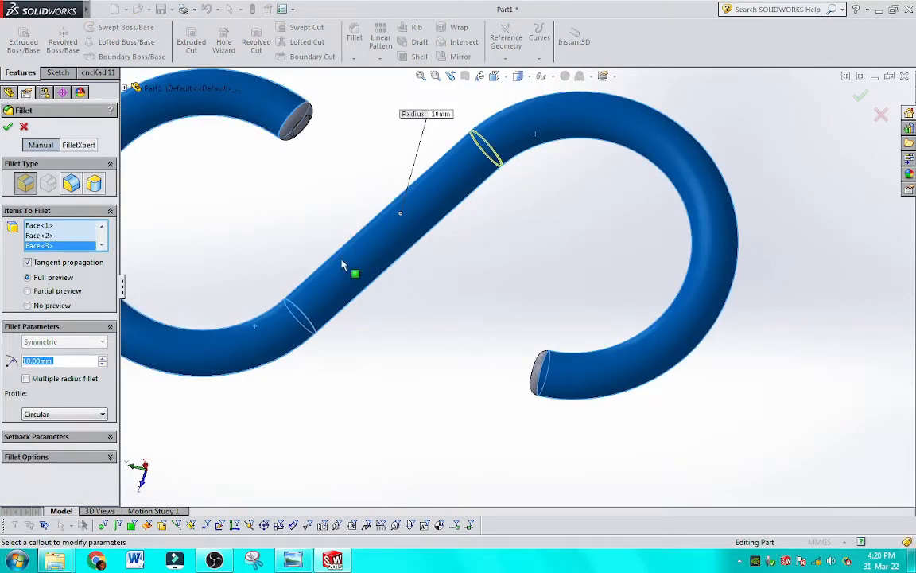
left_click(8, 127)
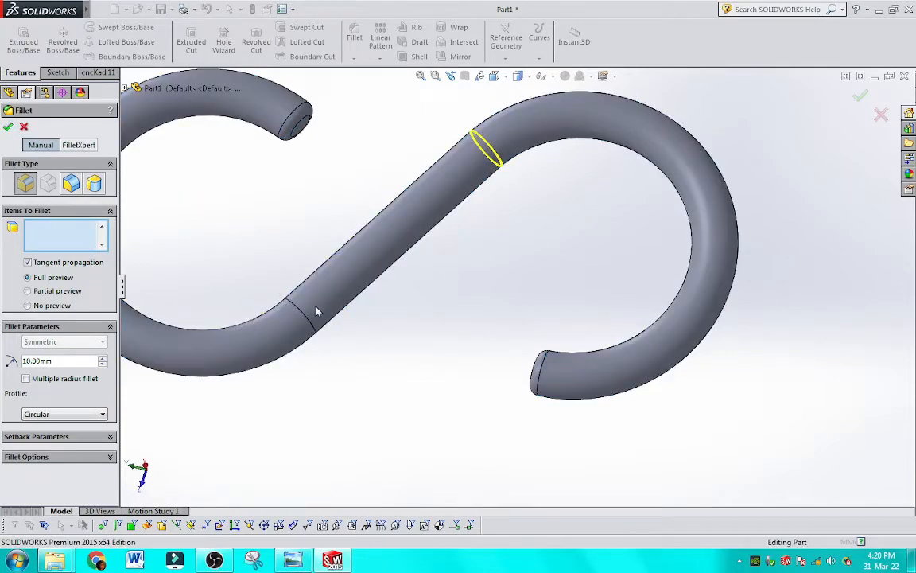
Examine the joint between the straight section and the arc up close, and the whole hook from several angles
scroll(499, 161, "down", 10)
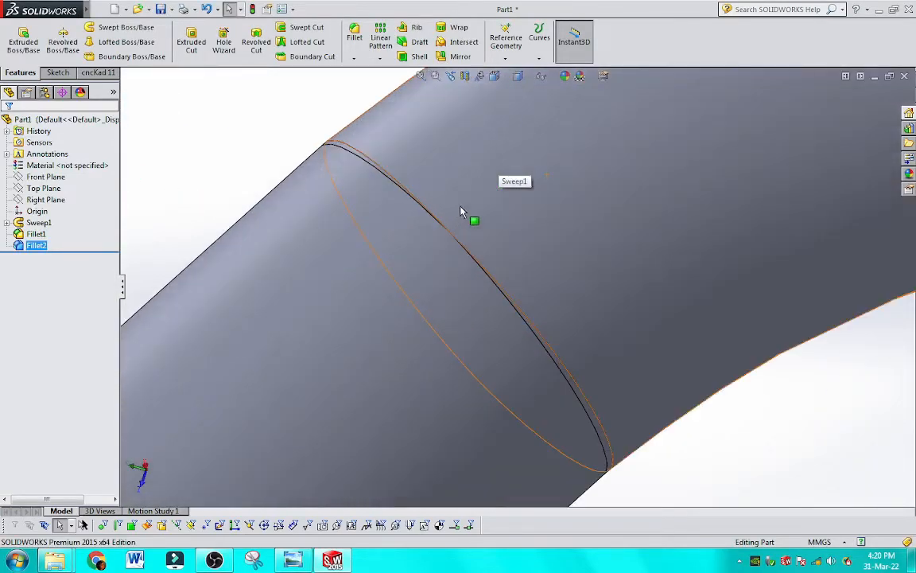
scroll(444, 247, "down", 9)
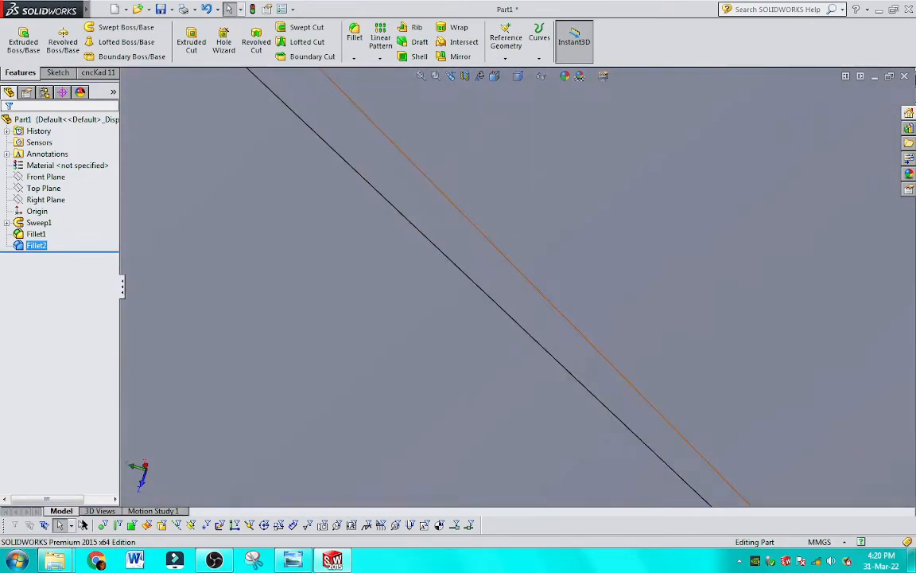
scroll(771, 289, "up", 10)
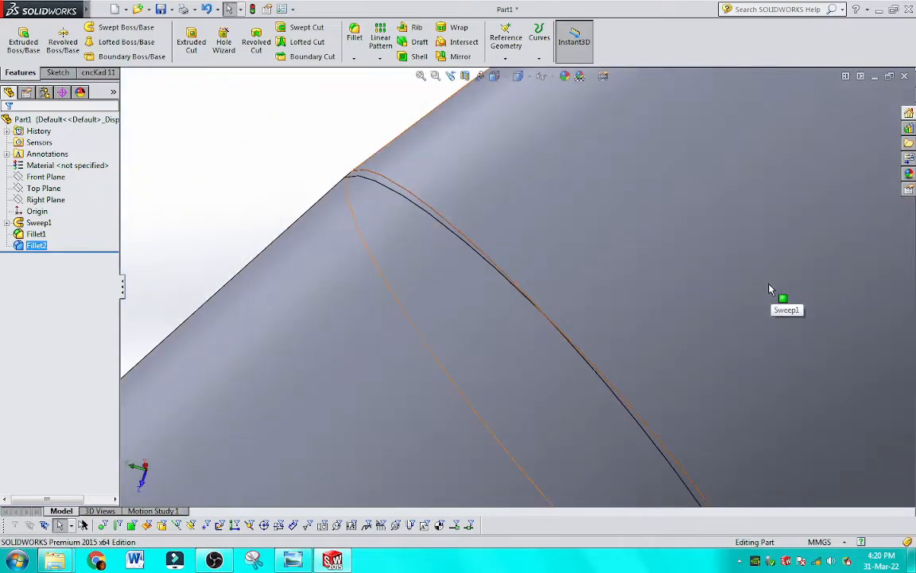
scroll(771, 288, "up", 10)
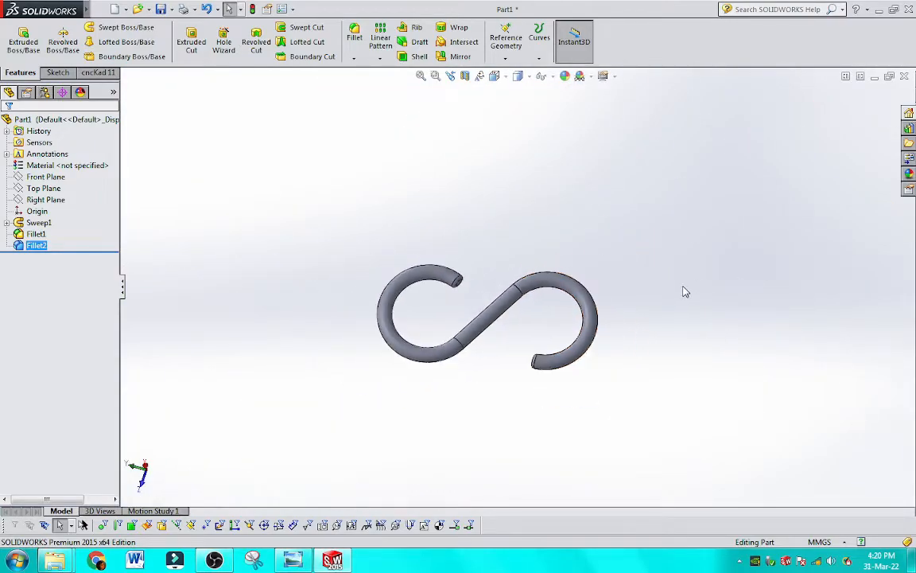
middle_click_drag(596, 371, 664, 6)
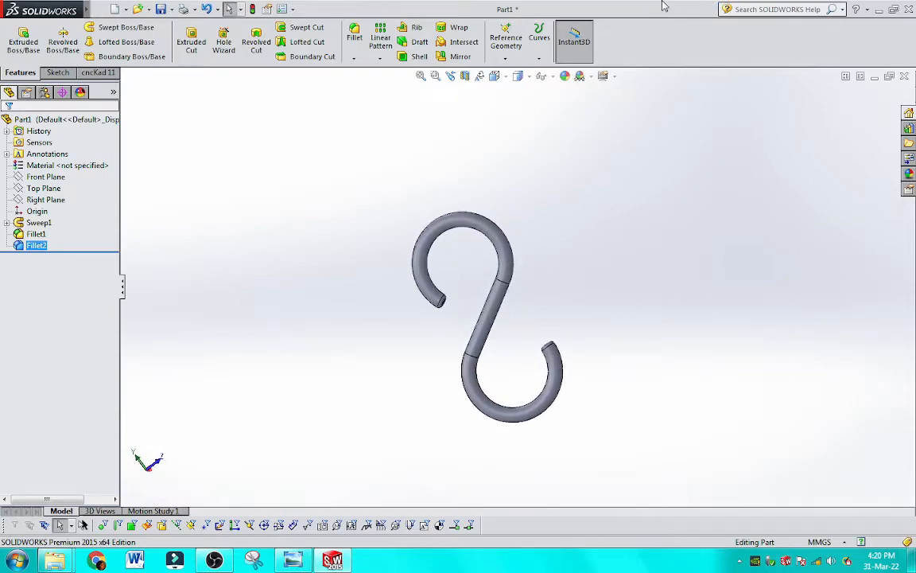
key("ctrl+7")
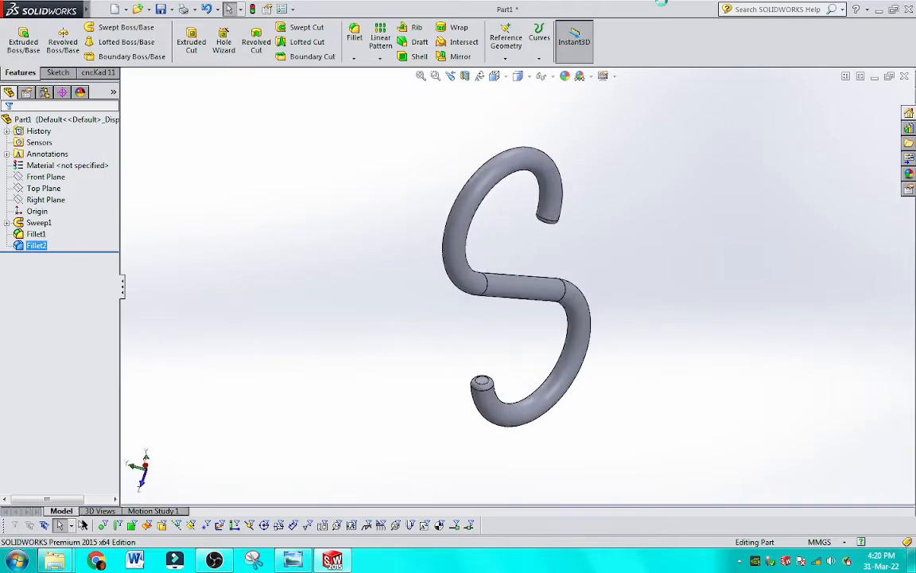
middle_click_drag(685, 292, 557, 358)
Delete the second fillet feature, which was applied where the straight section meets the arc
right_click(506, 386)
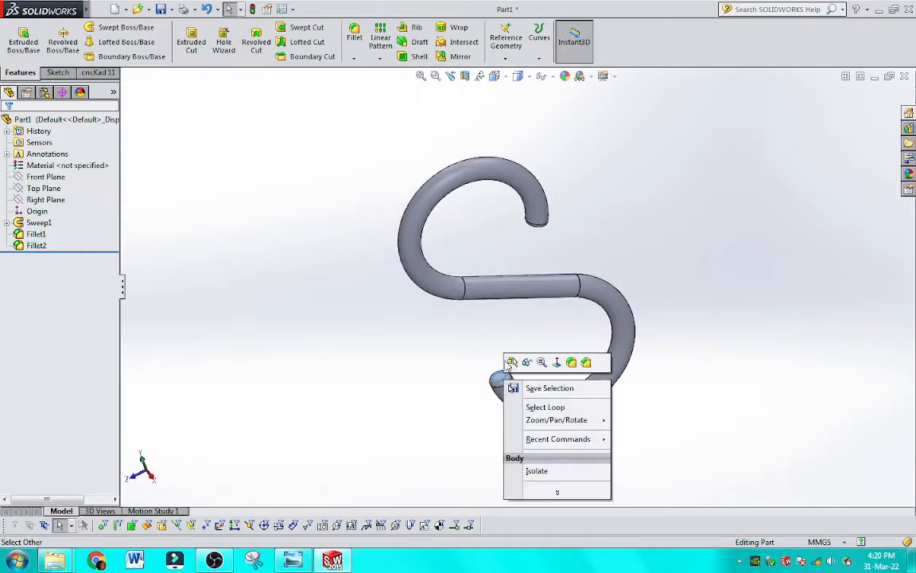
right_click(36, 246)
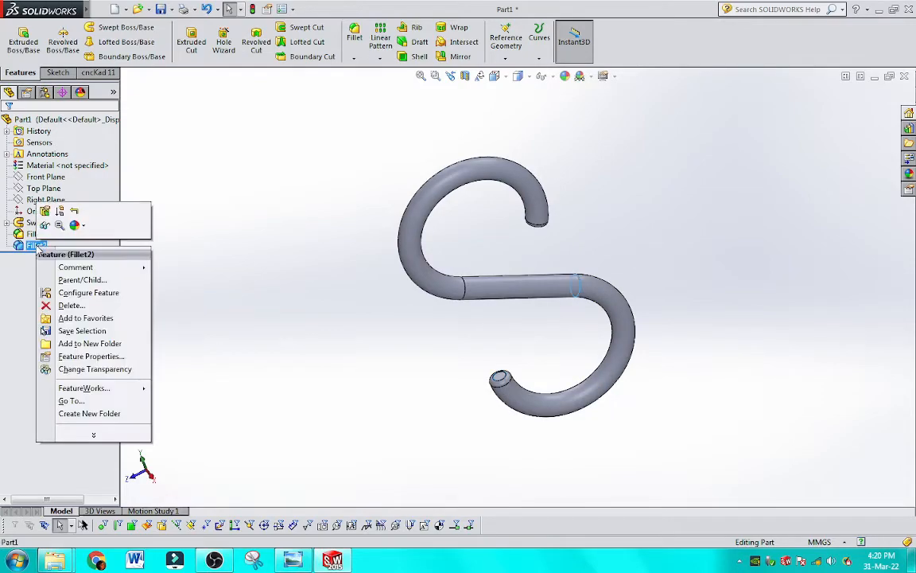
left_click(70, 305)
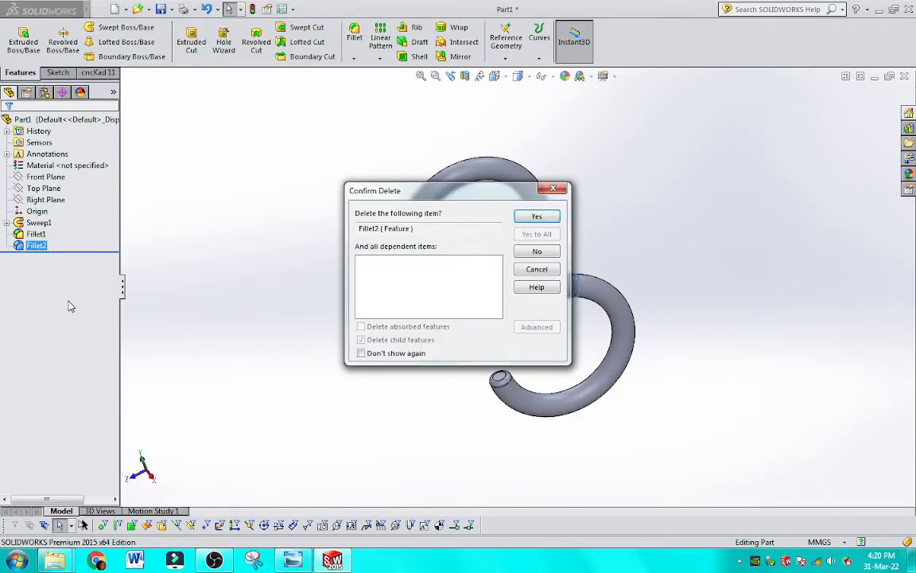
left_click(537, 216)
Edit the fillet on the hook's two end edges and set its radius to 1 mm
right_click(32, 234)
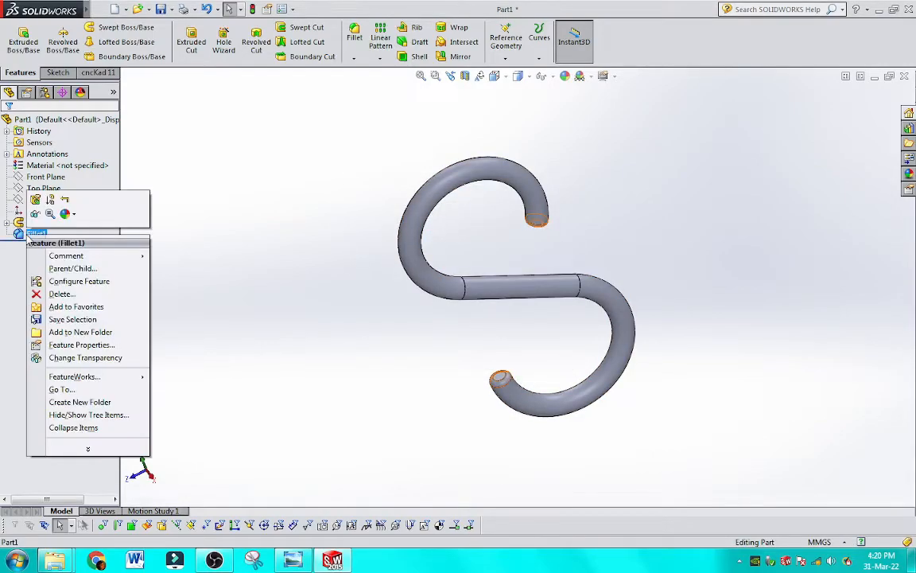
left_click(35, 201)
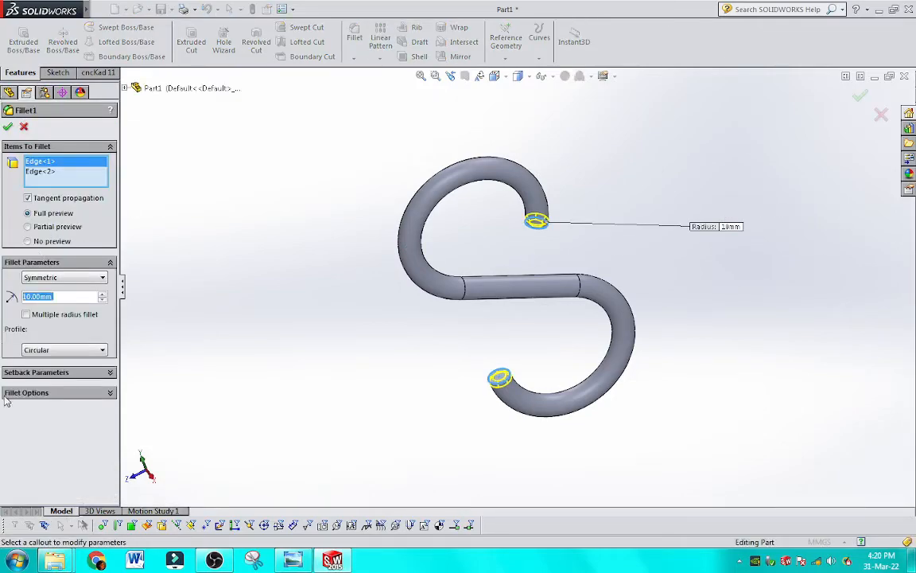
type("1")
key("Return")
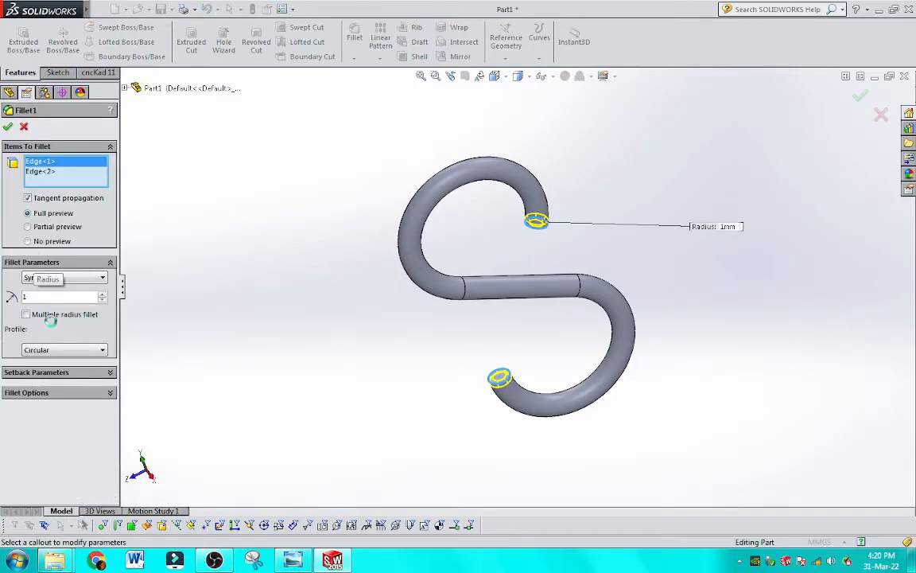
left_click(8, 128)
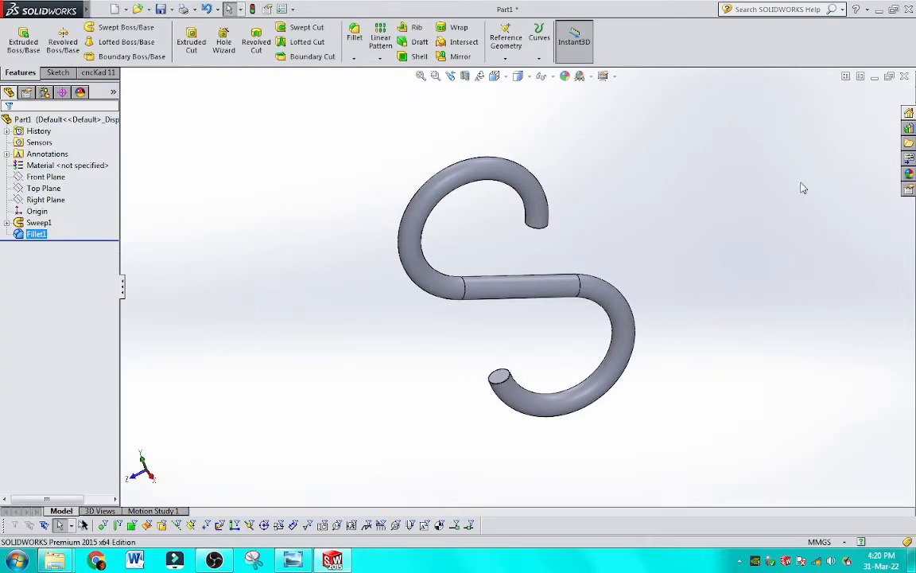
middle_click_drag(748, 230, 684, 248)
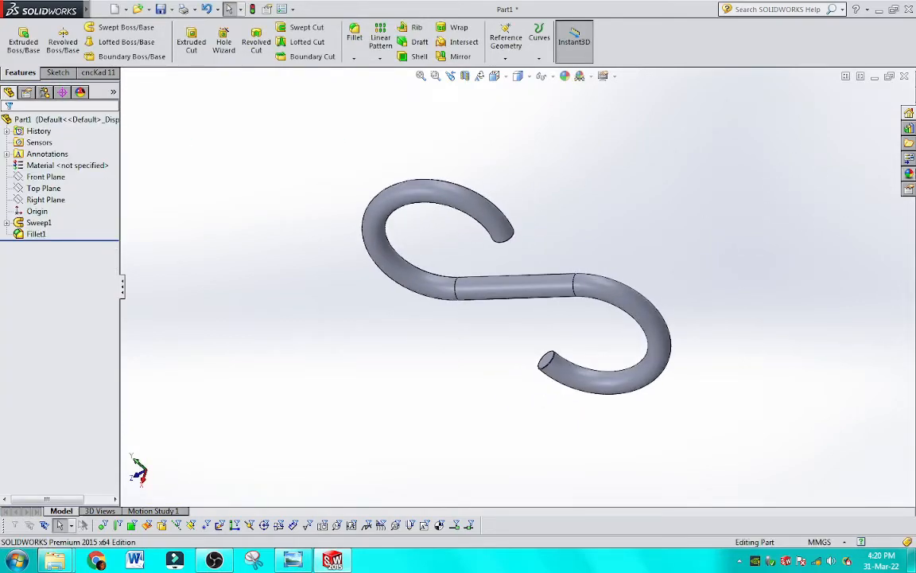
Try several metal appearances on the hook and leave it in polished steel
left_click(908, 174)
left_click(789, 109)
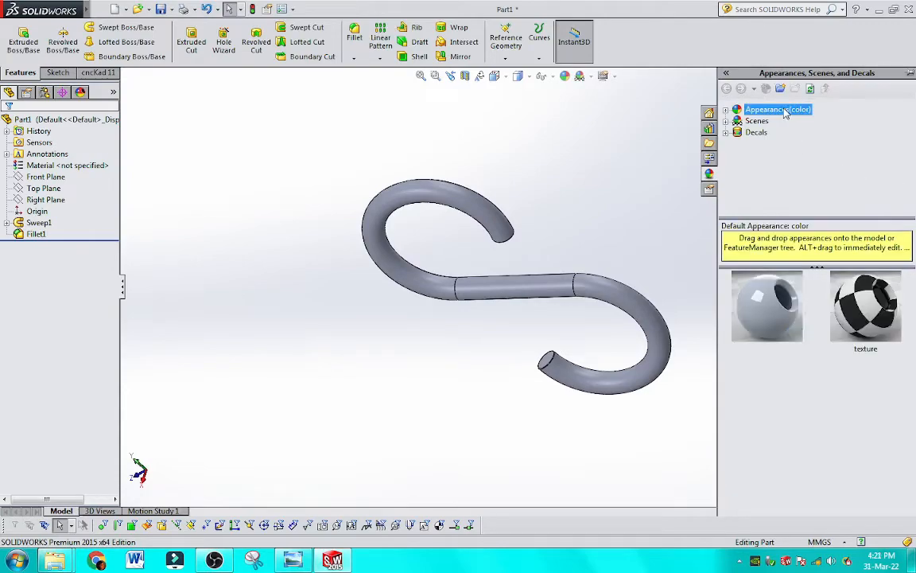
left_click(769, 132)
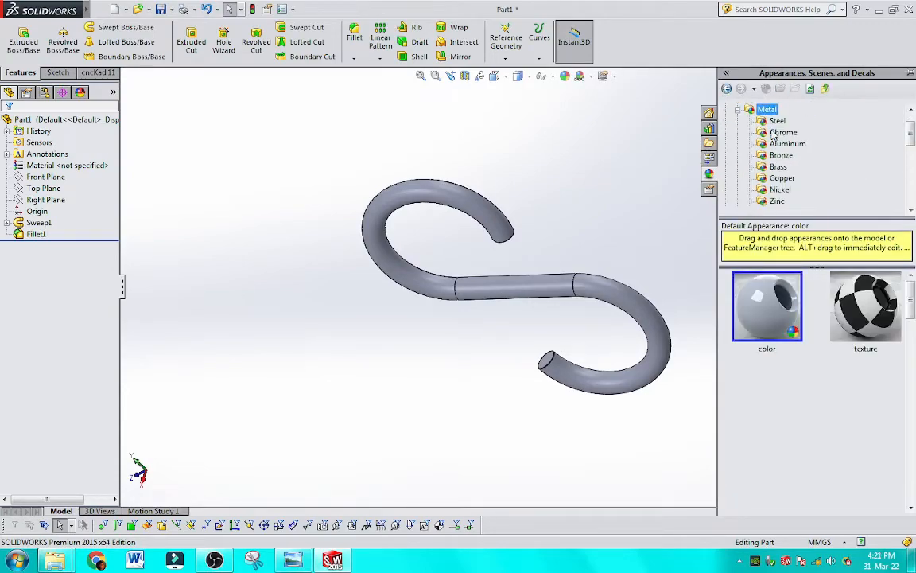
double_click(770, 420)
middle_click_drag(340, 333, 834, 480)
scroll(844, 449, "down", 2)
double_click(782, 362)
middle_click_drag(712, 372, 783, 419)
scroll(783, 419, "up", 2)
double_click(783, 324)
middle_click_drag(599, 344, 698, 112)
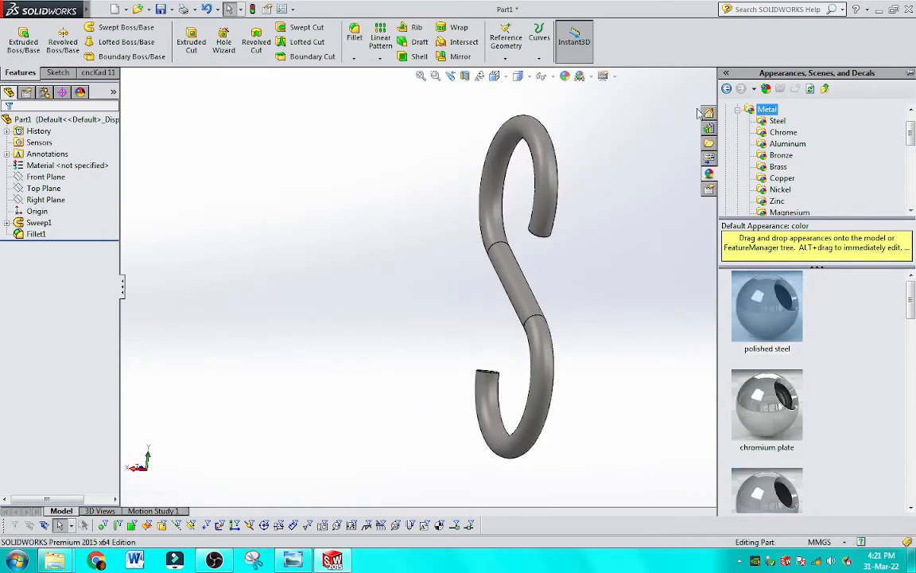
Change the scene behind the hook to a plain white background
left_click(591, 76)
left_click(606, 104)
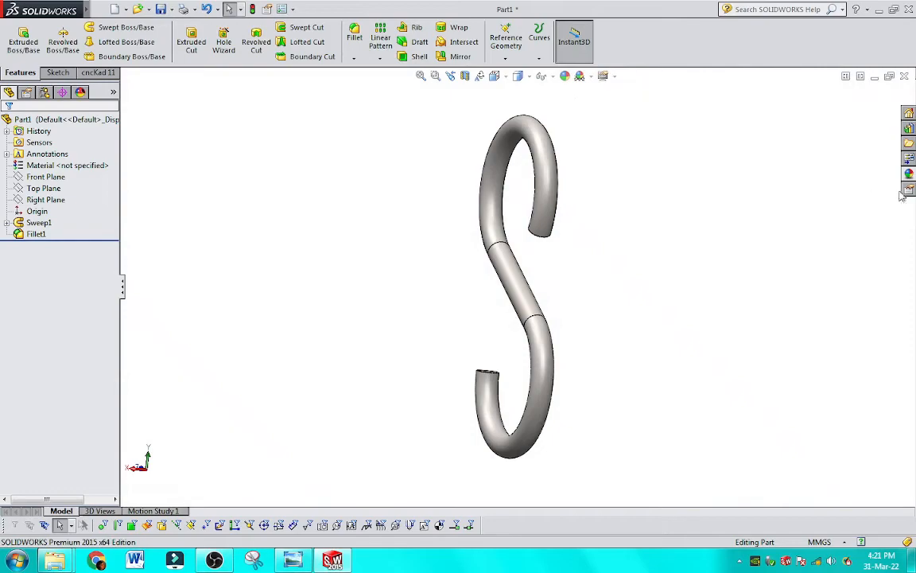
middle_click_drag(544, 351, 845, 196)
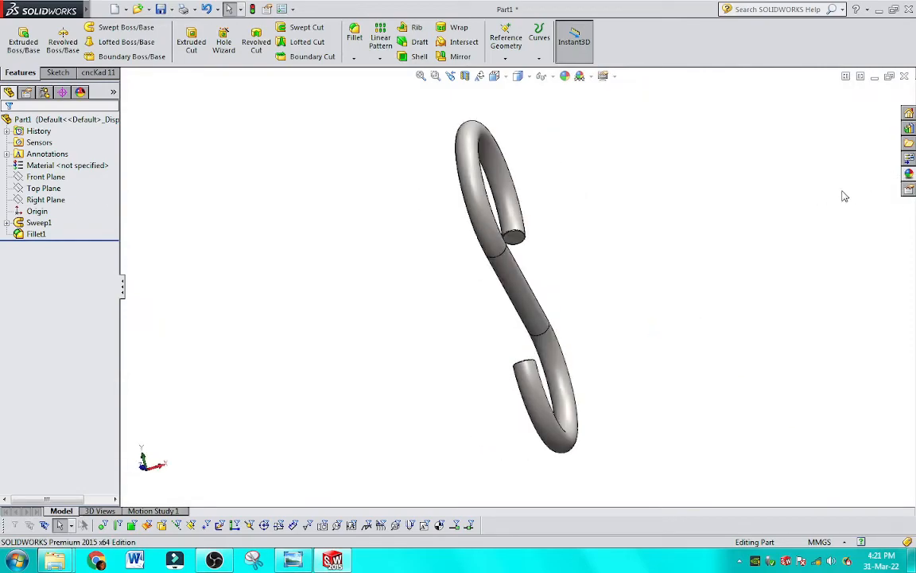
Apply the chromium plate appearance to the hook
left_click(908, 180)
middle_click_drag(363, 280, 334, 299)
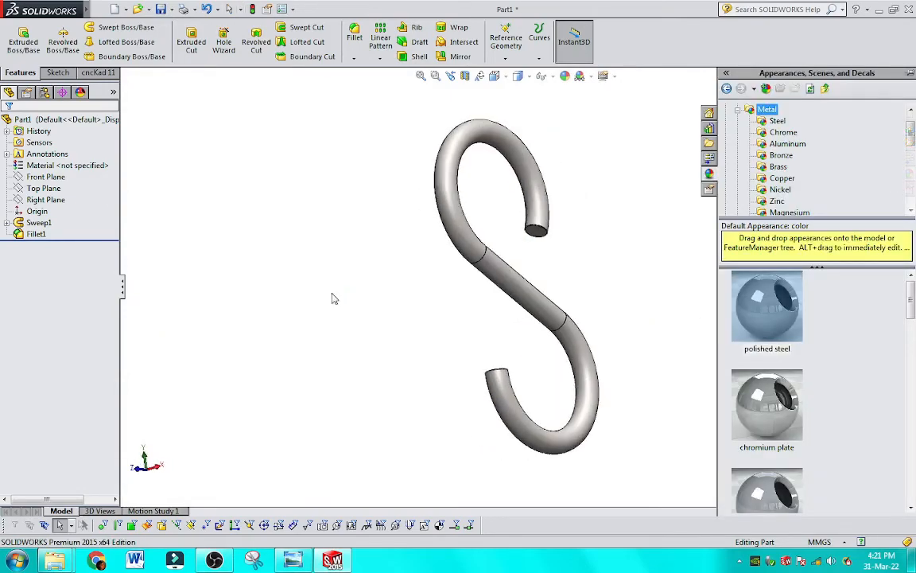
left_click(766, 435)
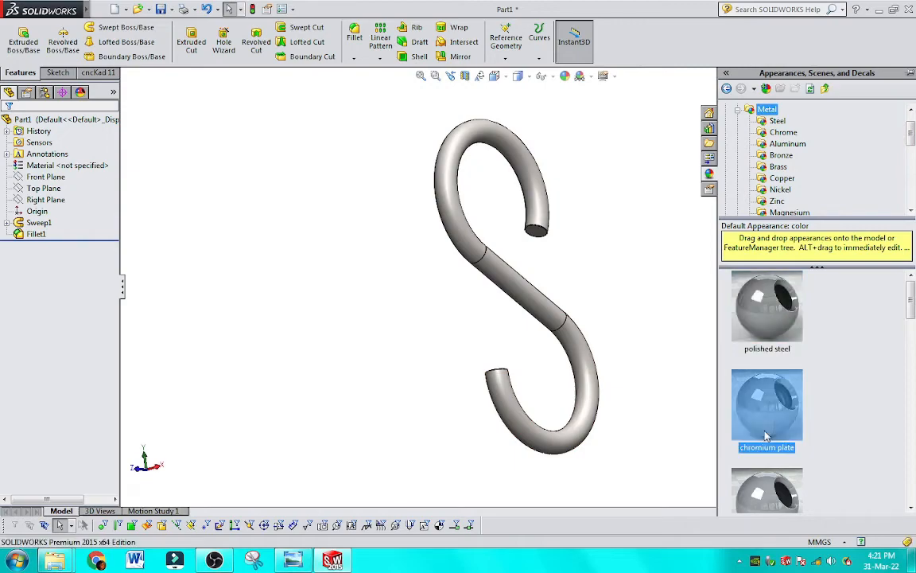
middle_click_drag(533, 375, 450, 413)
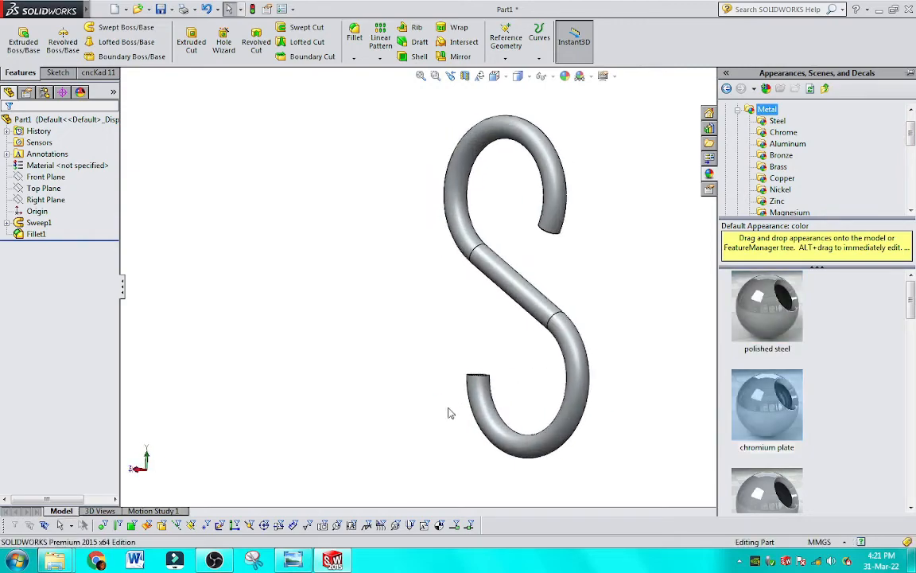
Apply the polished aluminum appearance to the hook and view the finished part from another angle
left_click(781, 493)
middle_click_drag(660, 425, 253, 249)
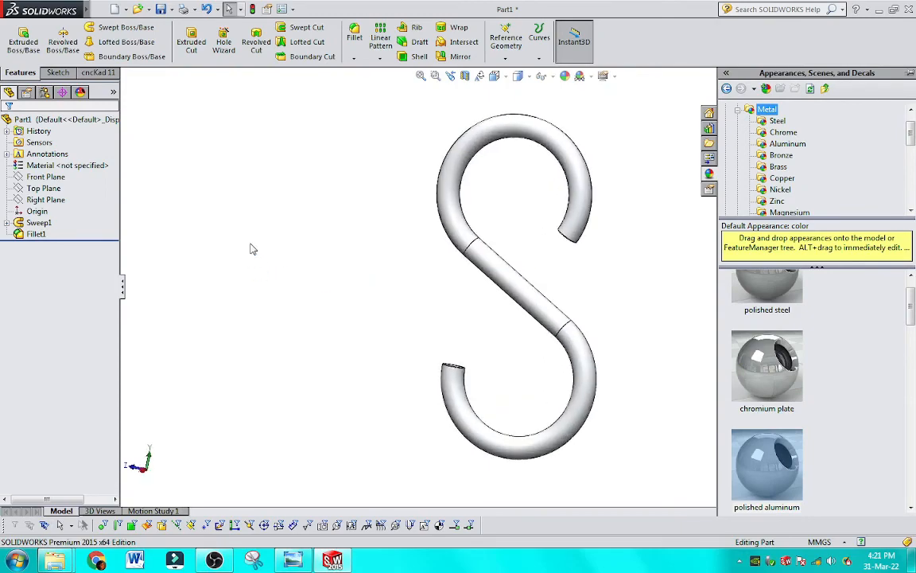
left_click(253, 249)
middle_click_drag(515, 294, 590, 132)
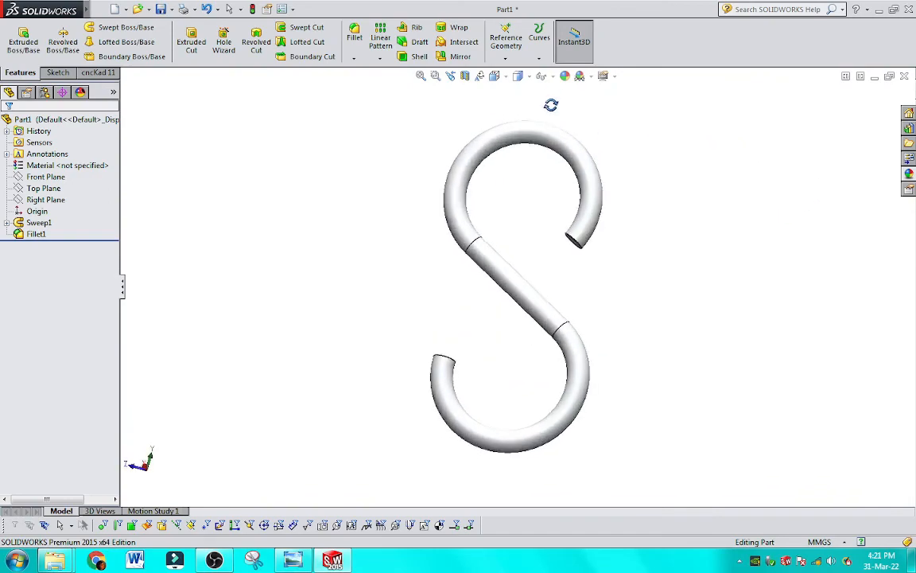